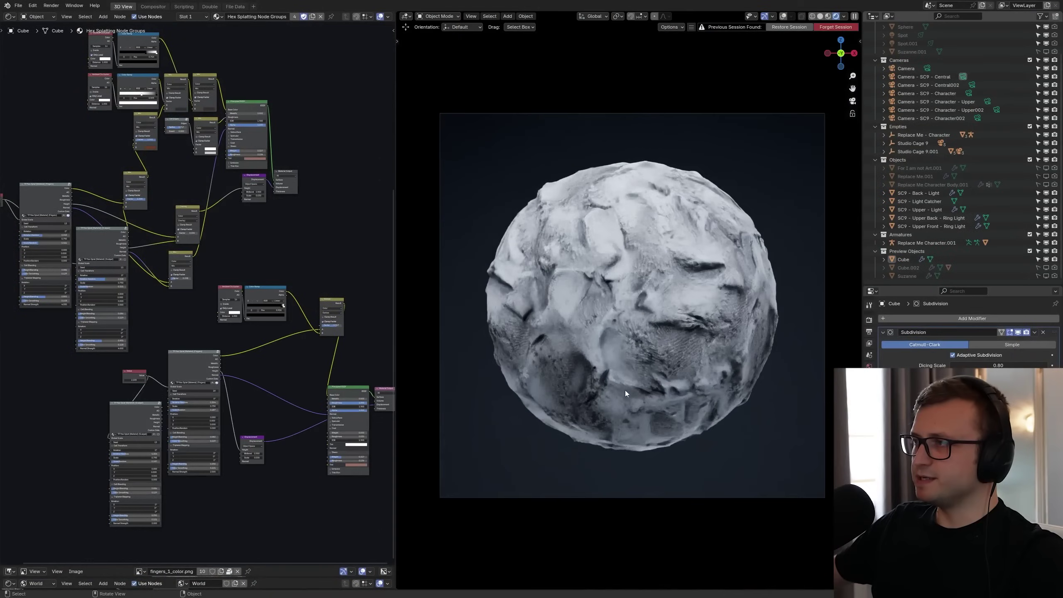
# Tumble the preview sphere freely in camera view to examine its fingerprint clay surface from several sides
pyautogui.moveTo(619, 393)
pyautogui.mouseDown(button='middle')
pyautogui.moveTo(604, 402)
pyautogui.moveTo(613, 397)
pyautogui.mouseUp(button='middle')
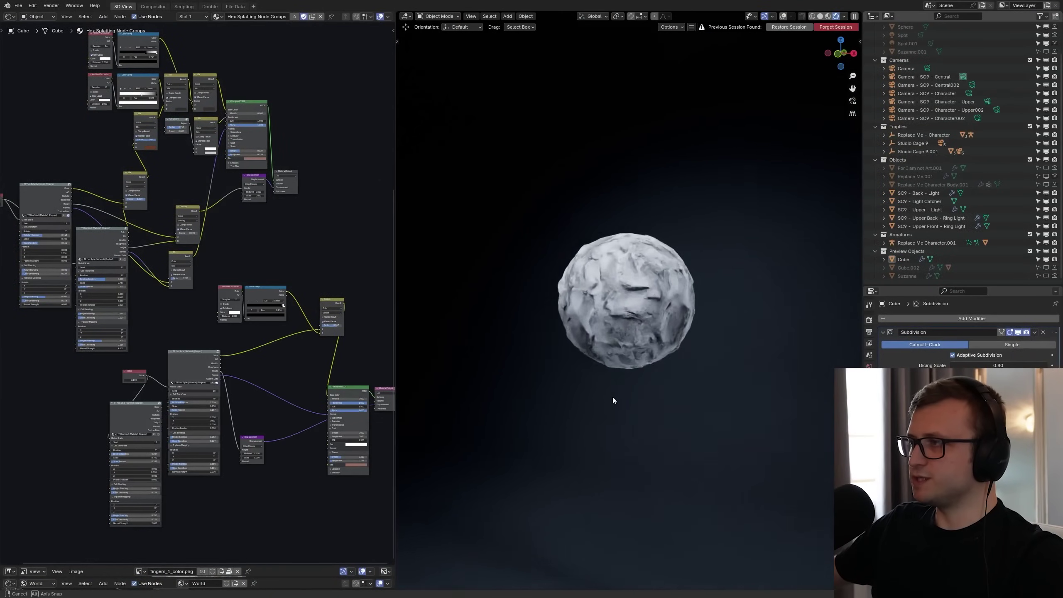
pyautogui.press('KP_0')
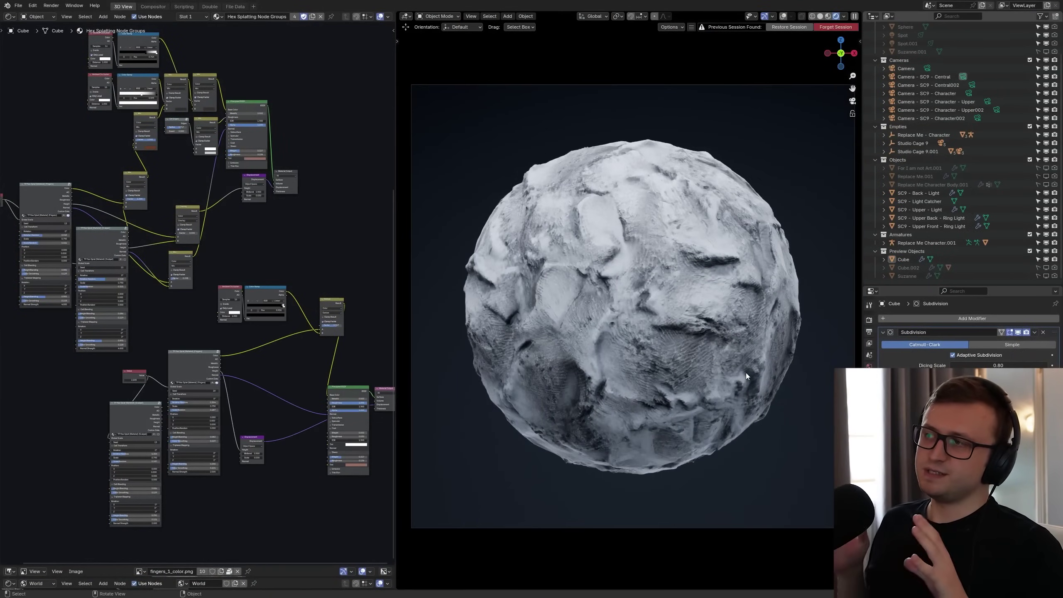
pyautogui.scroll(2, 226, 392)
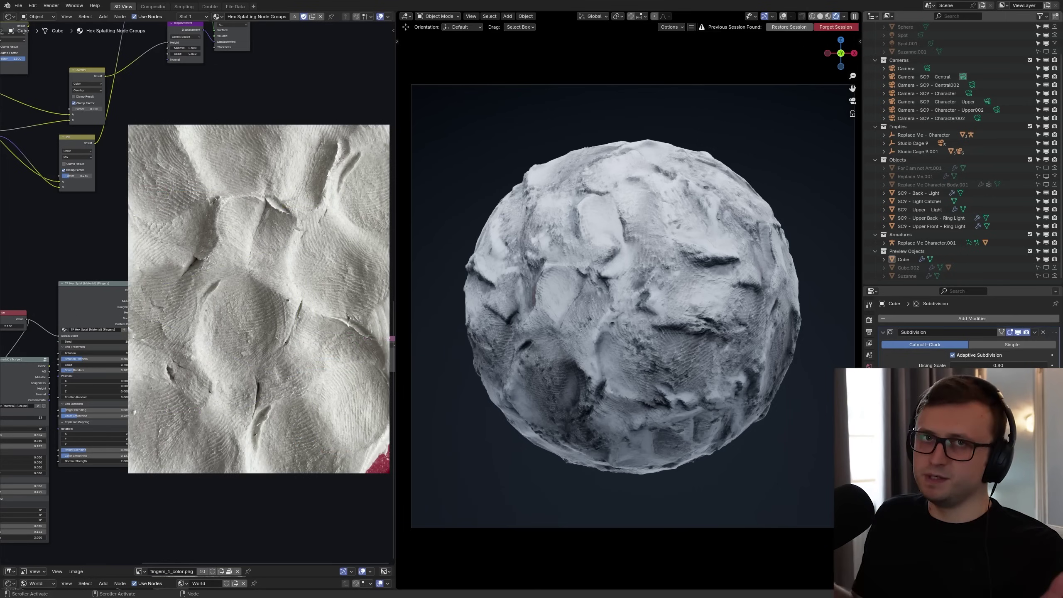
pyautogui.click(649, 341)
pyautogui.press('r')
pyautogui.press('r')
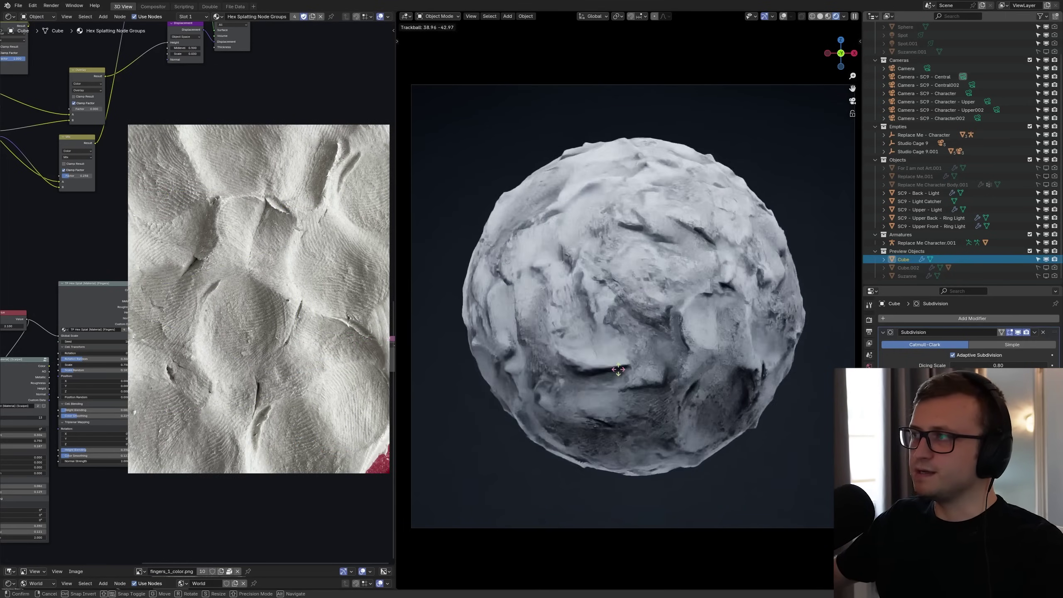
pyautogui.moveTo(644, 371)
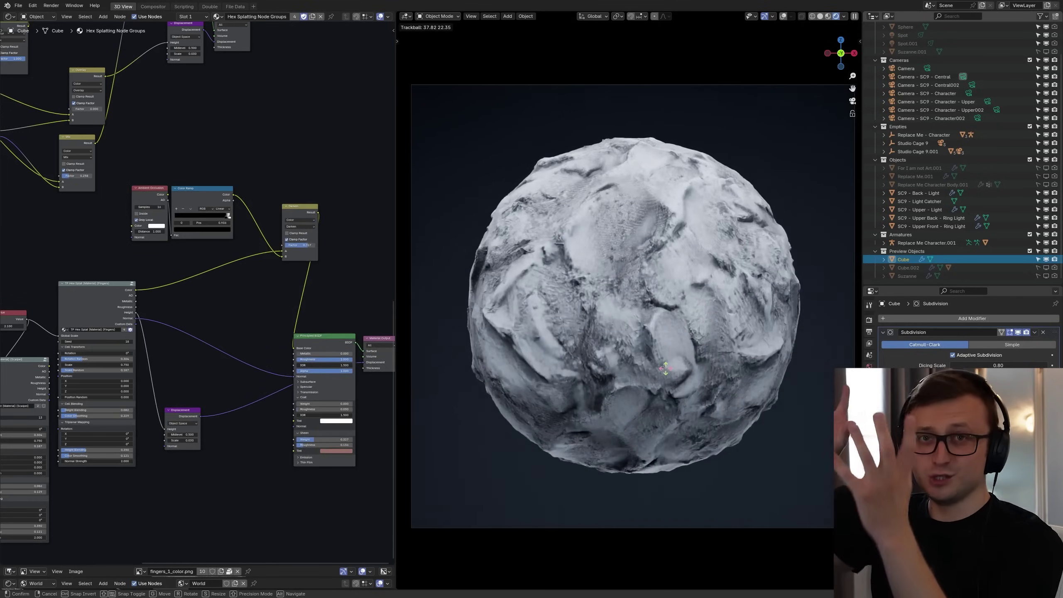
pyautogui.moveTo(675, 325)
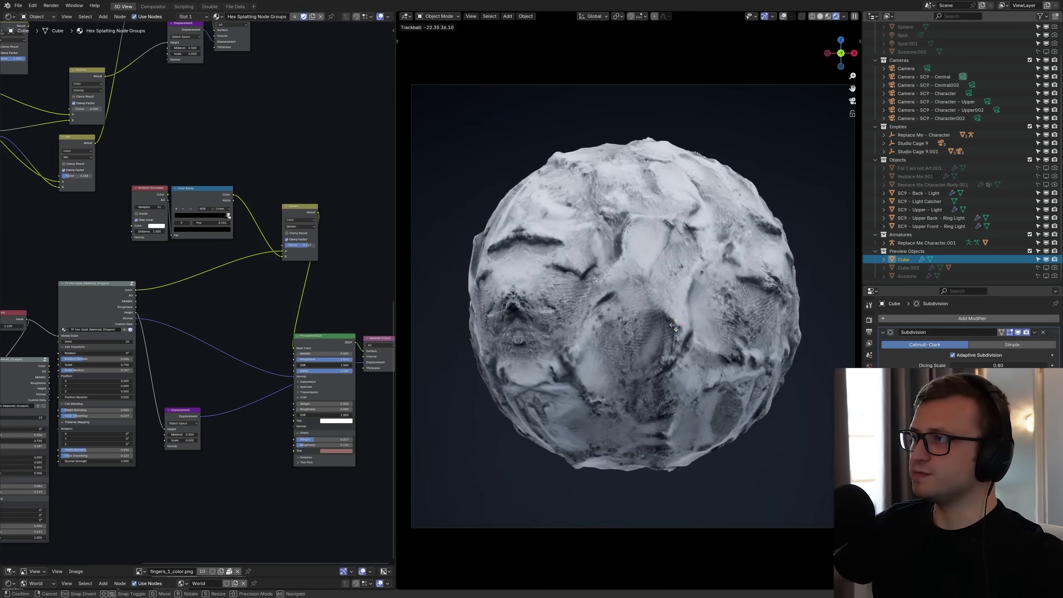
pyautogui.moveTo(635, 314)
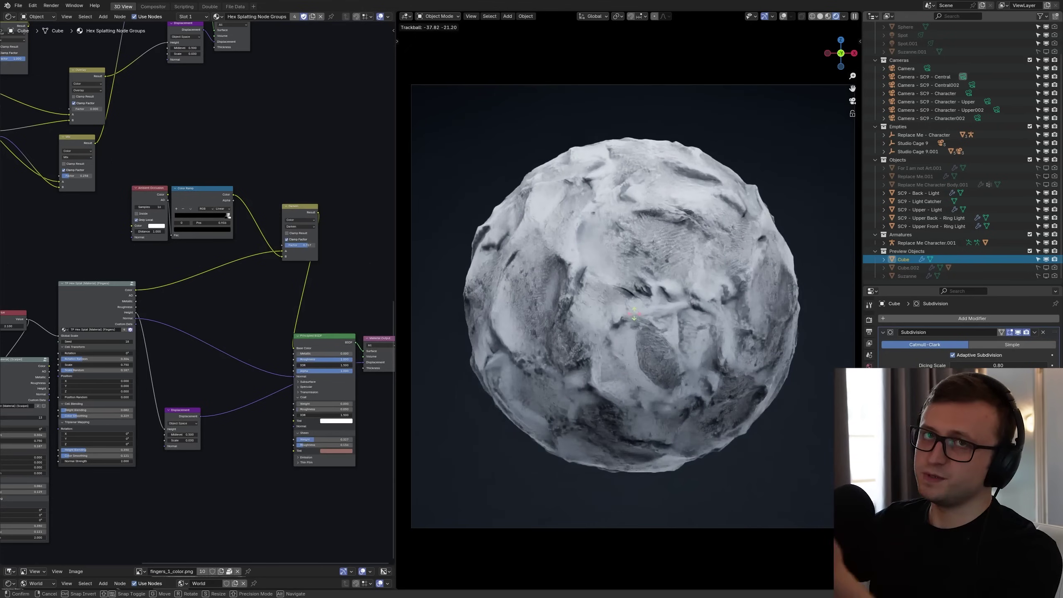
pyautogui.click(666, 337)
# Disconnect the Principled BSDF's base color and normal inputs and the displacement output, and link the Fingers group's Height to Base Color
pyautogui.scroll(8, 666, 337)
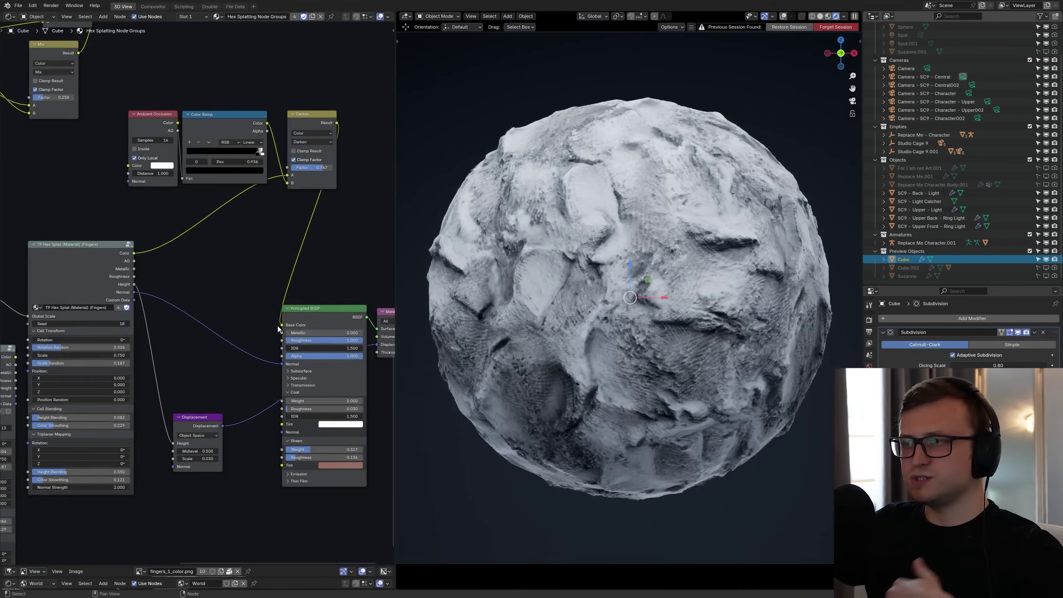
pyautogui.moveTo(279, 361); pyautogui.dragTo(259, 361)
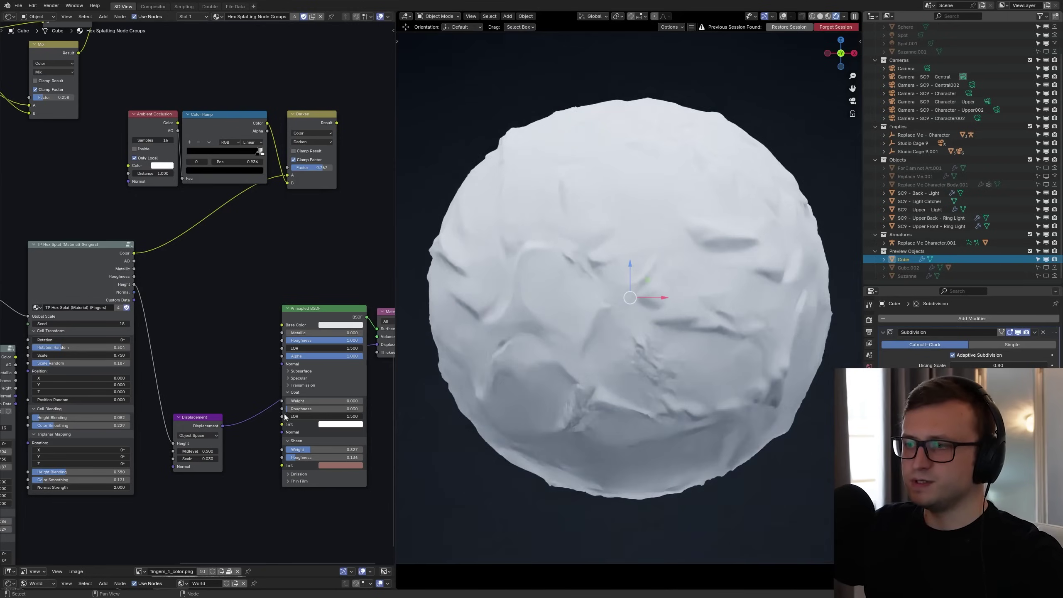
pyautogui.moveTo(370, 361); pyautogui.dragTo(318, 339, button='middle')
pyautogui.moveTo(82, 262); pyautogui.dragTo(227, 311)
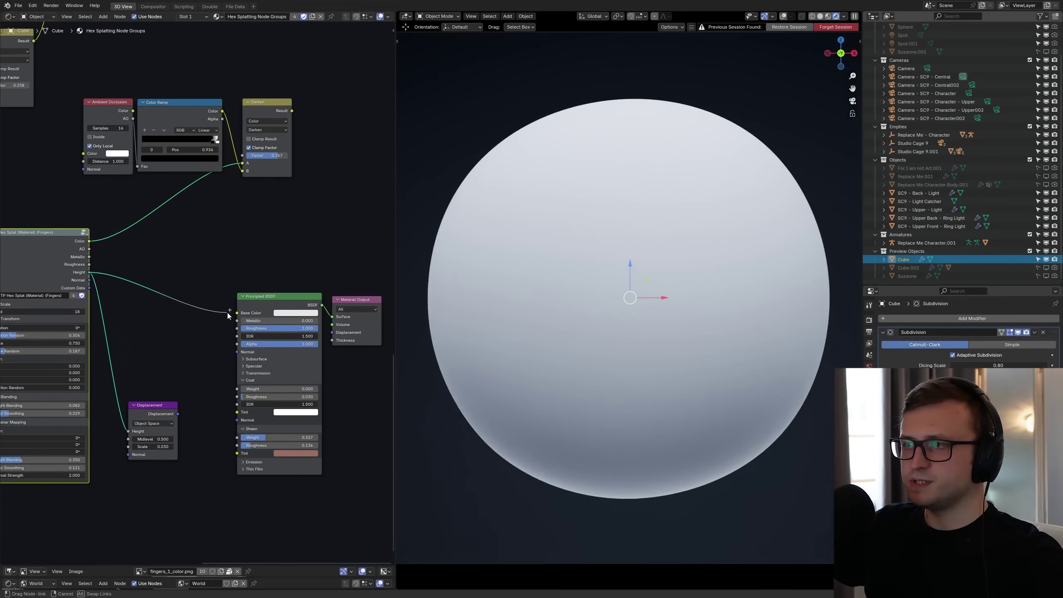
pyautogui.moveTo(287, 260); pyautogui.dragTo(361, 314)
pyautogui.moveTo(287, 298); pyautogui.dragTo(256, 283)
pyautogui.click(105, 312)
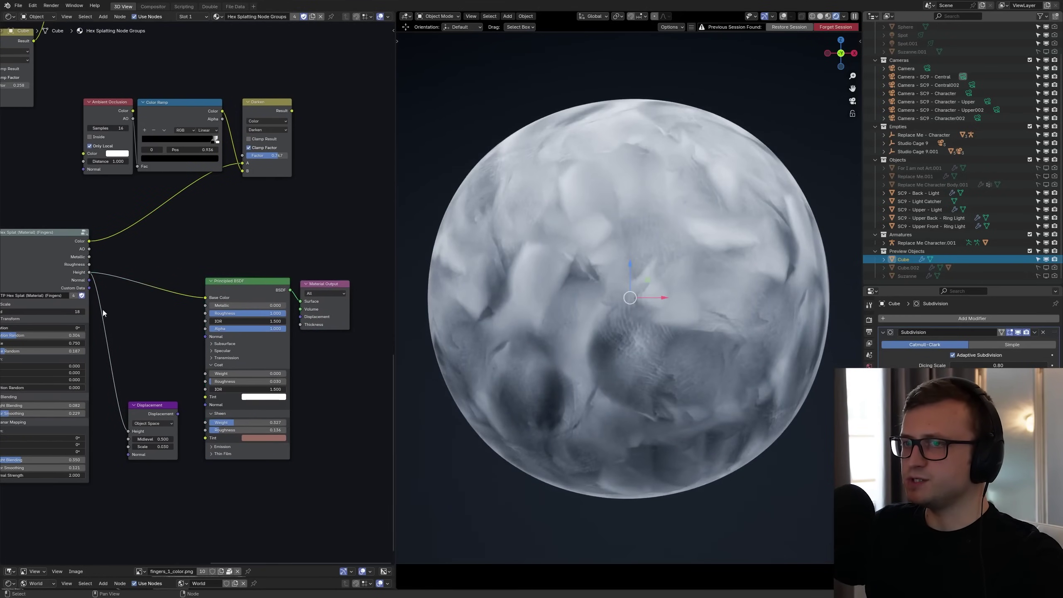
# Disable adaptive subdivision on the sphere and set the Fingers group's random, cell blending and triplanar blending values to 0
pyautogui.scroll(2, 105, 312)
pyautogui.moveTo(104, 312); pyautogui.dragTo(249, 306, button='middle')
pyautogui.moveTo(167, 332); pyautogui.dragTo(150, 350)
pyautogui.click(953, 355)
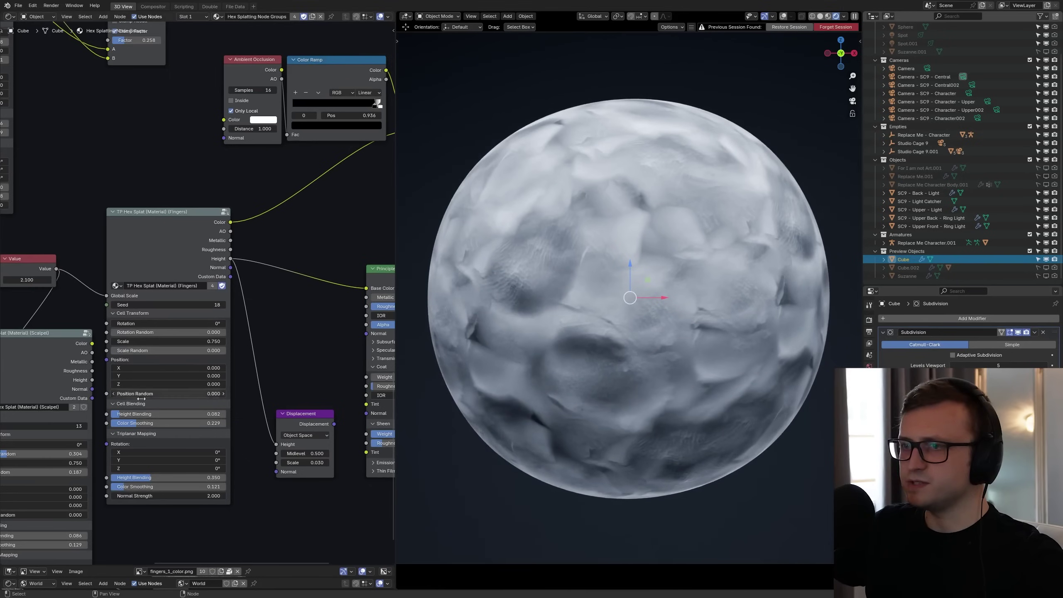
pyautogui.press('BackSpace')
pyautogui.press('BackSpace')
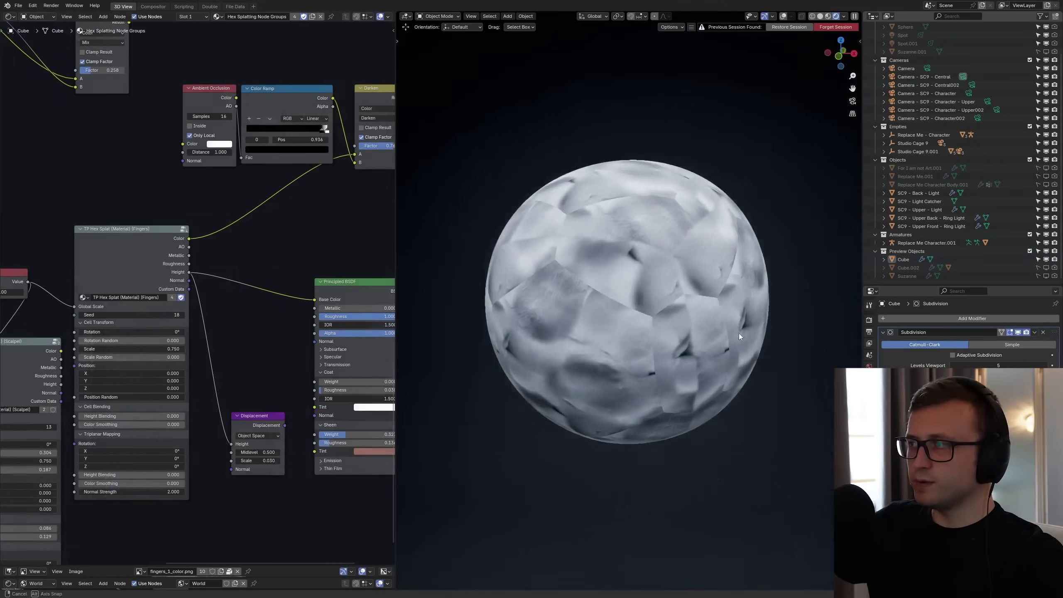
# Hide the sphere and show the framed panel Cube.002 in its place to view the hexagonal cells on a flat surface
pyautogui.moveTo(739, 333); pyautogui.dragTo(684, 292, button='middle')
pyautogui.scroll(2, 665, 318)
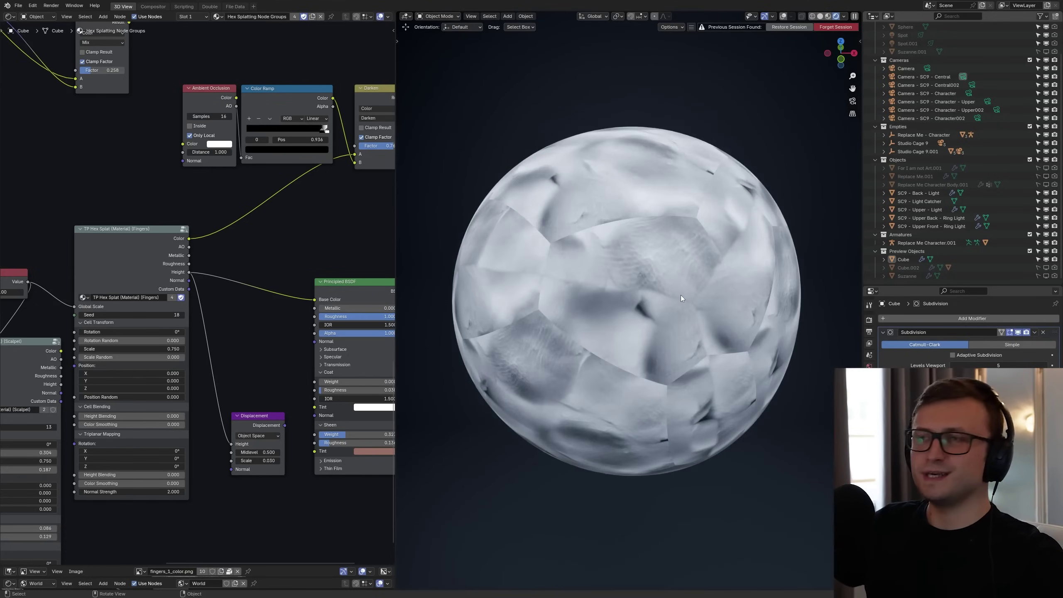
pyautogui.moveTo(1037, 259)
pyautogui.mouseDown()
pyautogui.moveTo(1054, 259)
pyautogui.moveTo(1038, 268)
pyautogui.mouseUp()
pyautogui.scroll(-2, 1051, 270)
pyautogui.scroll(2, 706, 277)
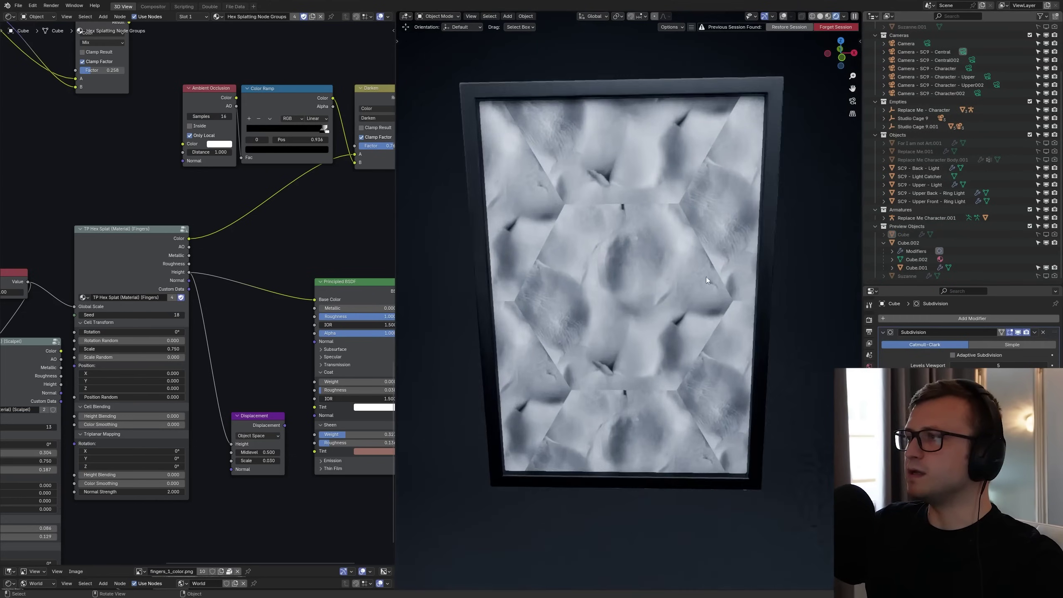
pyautogui.moveTo(575, 289); pyautogui.dragTo(573, 275, button='middle')
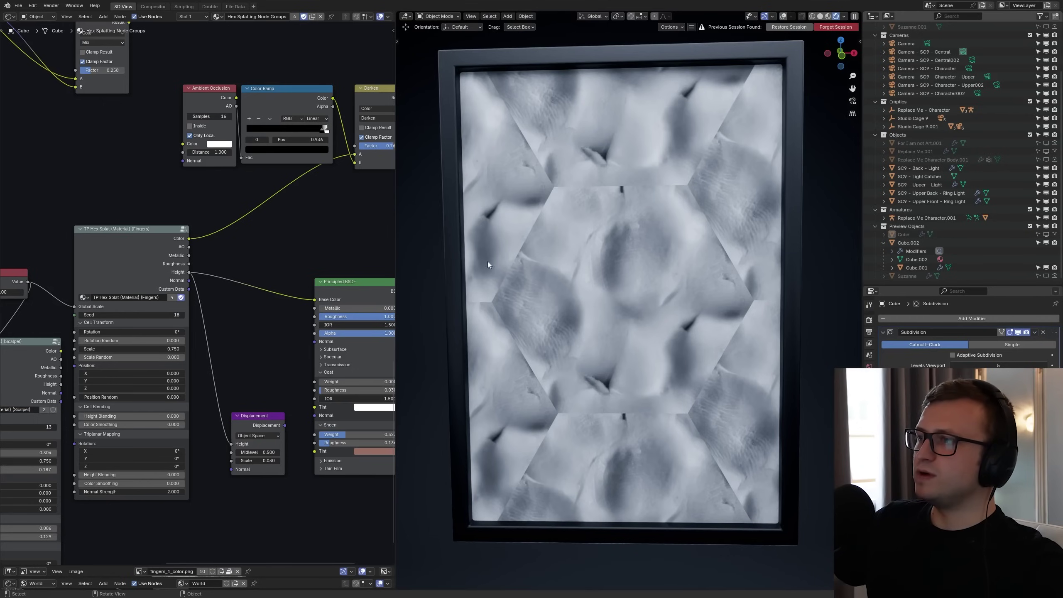
pyautogui.moveTo(620, 413); pyautogui.dragTo(599, 403, button='middle')
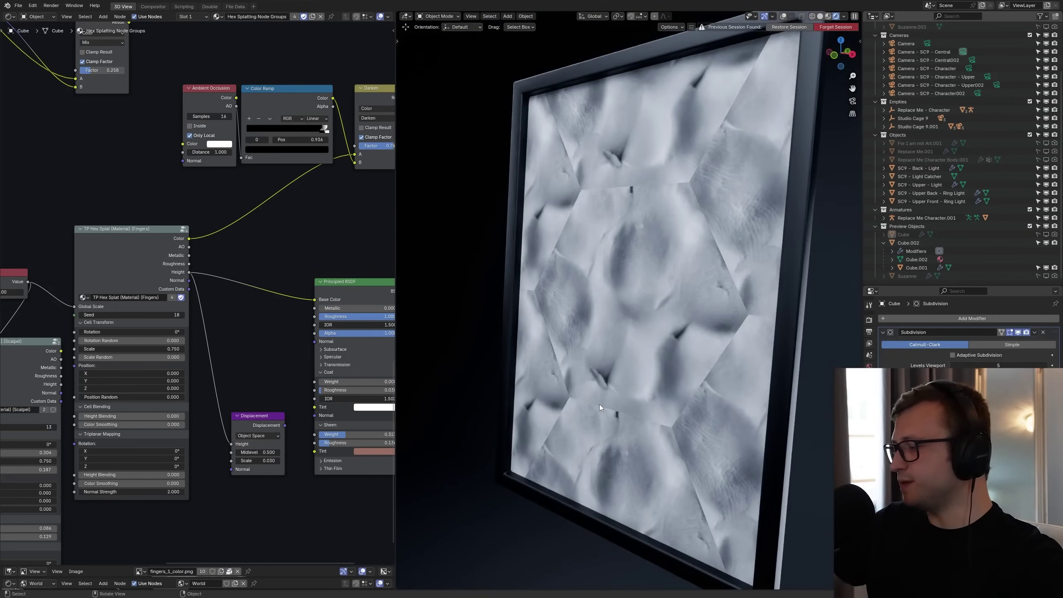
# Tilt the framed panel slightly in camera view with free trackball rotations
pyautogui.press('KP_0')
pyautogui.click(620, 390)
pyautogui.press('r')
pyautogui.press('r')
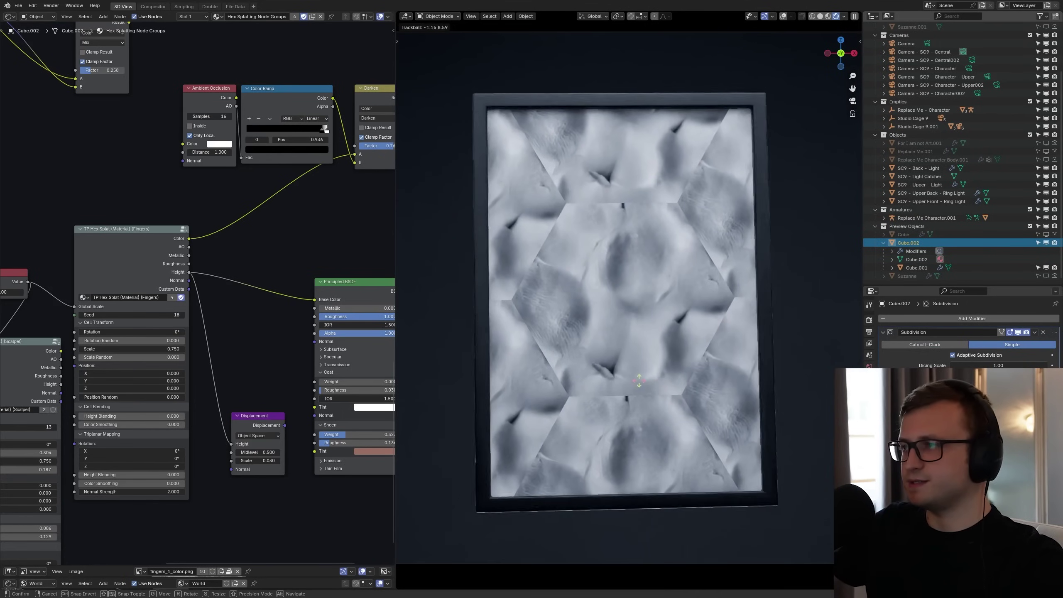
pyautogui.click(638, 383)
pyautogui.scroll(1, 638, 381)
pyautogui.press('r')
pyautogui.press('r')
pyautogui.click(636, 376)
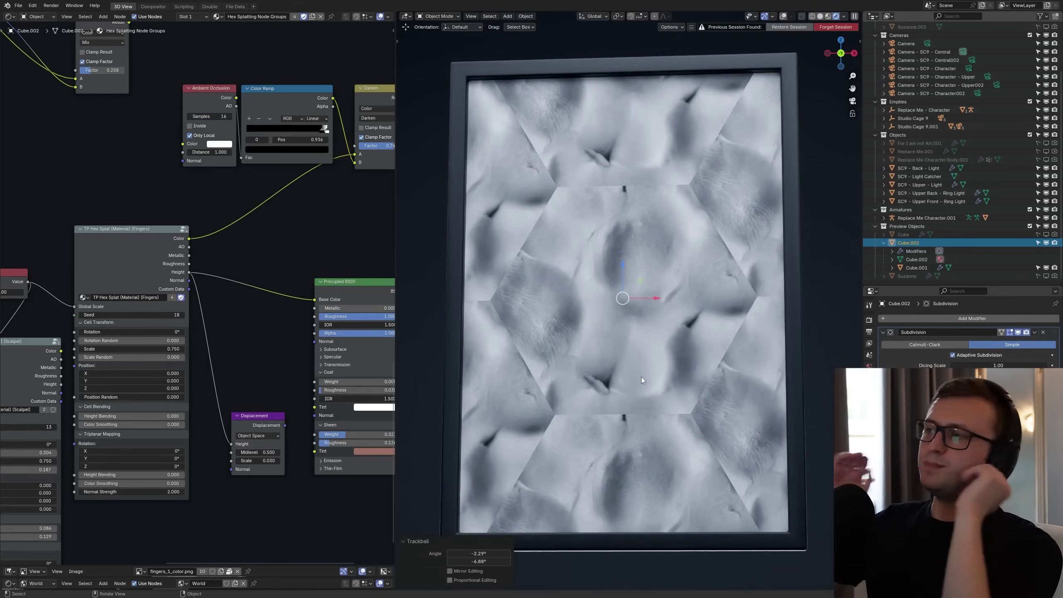
# Try a cell Height Blending of about 0.243 on the Fingers group and return it to 0
pyautogui.scroll(1, 291, 359)
pyautogui.moveTo(291, 358); pyautogui.dragTo(352, 358, button='middle')
pyautogui.scroll(2, 269, 351)
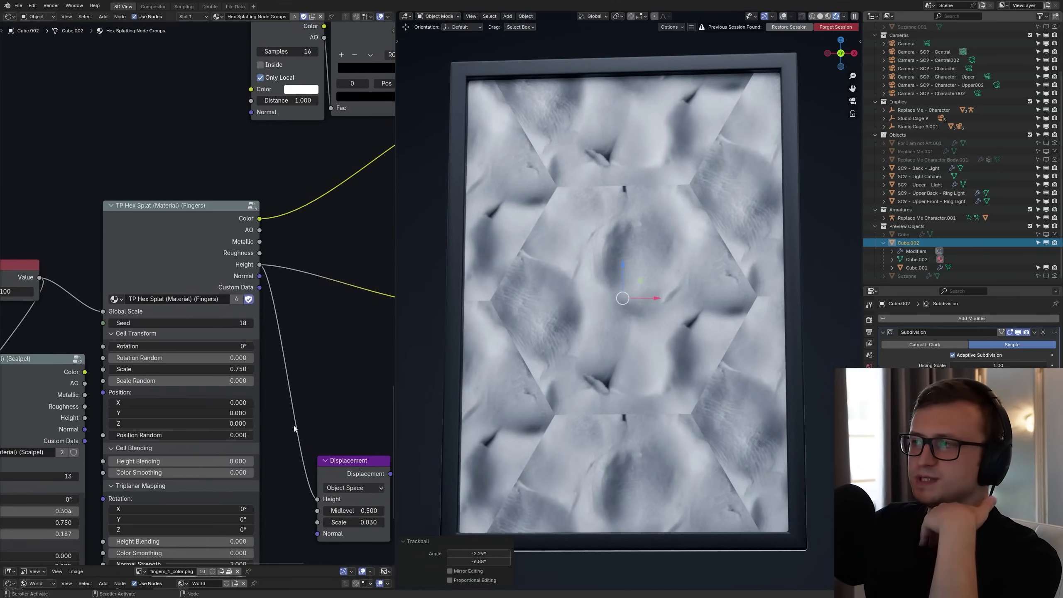
pyautogui.moveTo(294, 426); pyautogui.dragTo(286, 391, button='middle')
pyautogui.scroll(-1, 286, 391)
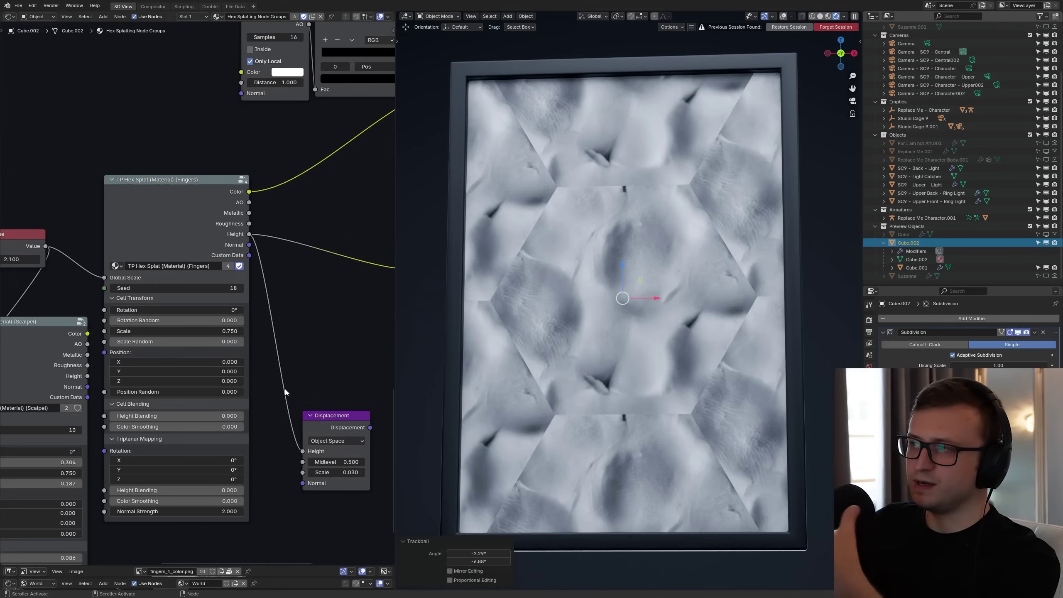
pyautogui.scroll(1, 146, 414)
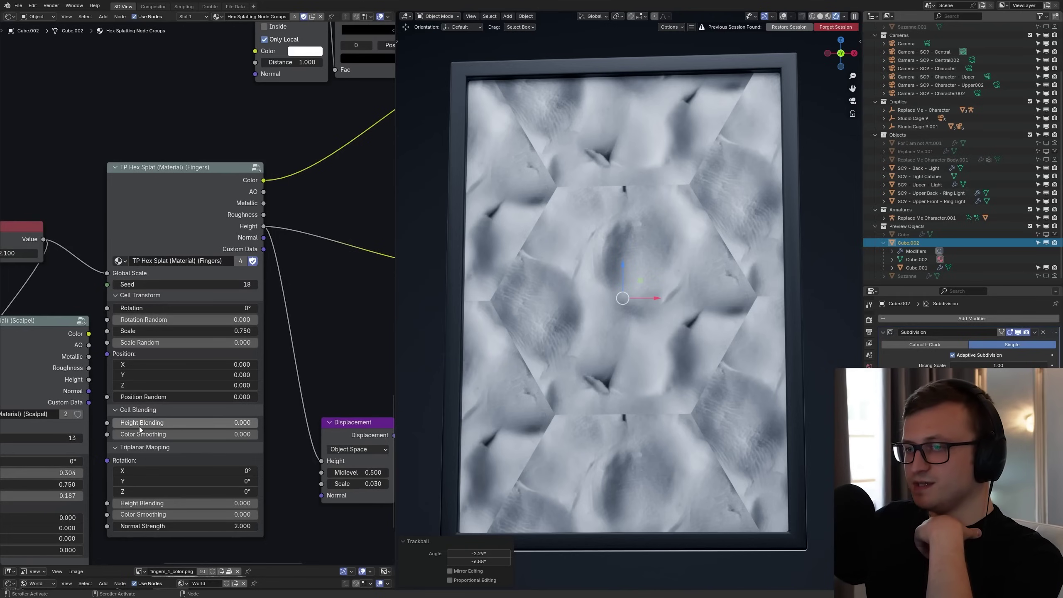
pyautogui.moveTo(165, 422); pyautogui.dragTo(184, 422)
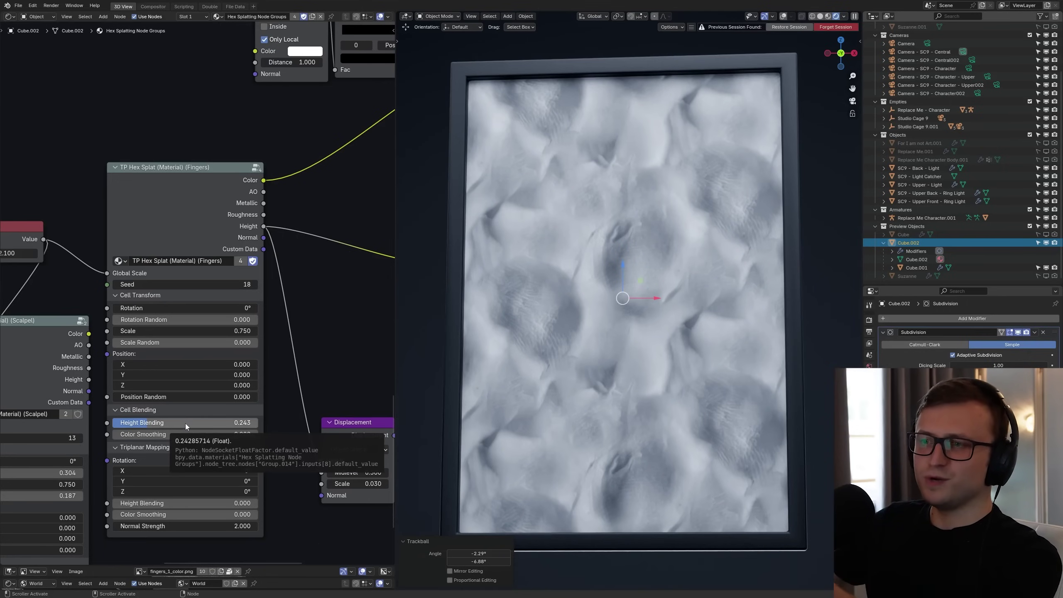
pyautogui.moveTo(184, 423); pyautogui.dragTo(118, 424)
# Test the Fingers group's cell Height Blending at 0.061 and 0 on a cell border, and set it to about 0.057
pyautogui.scroll(3, 144, 416)
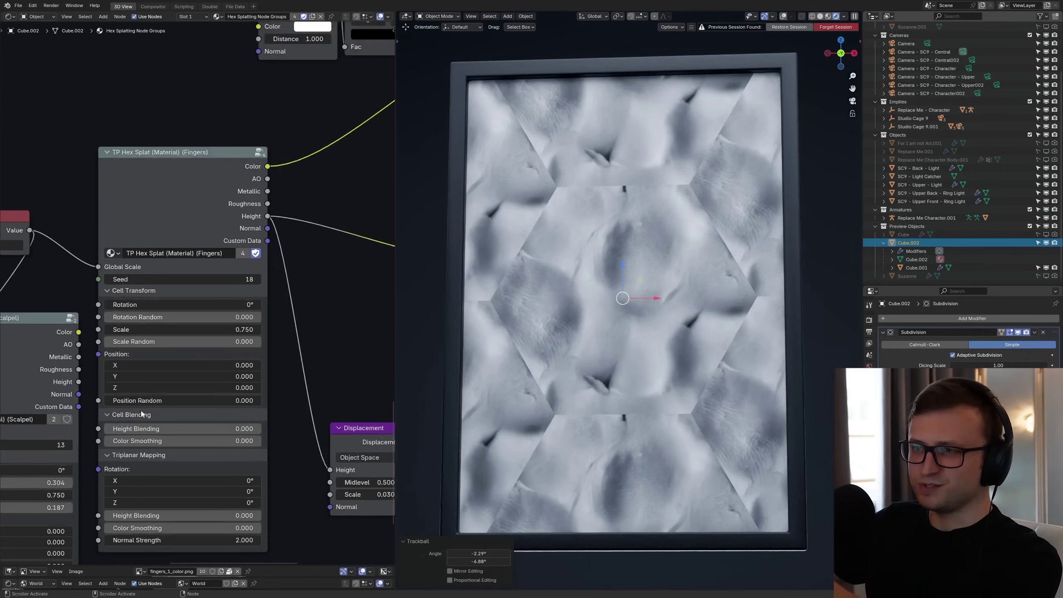
pyautogui.scroll(1, 181, 315)
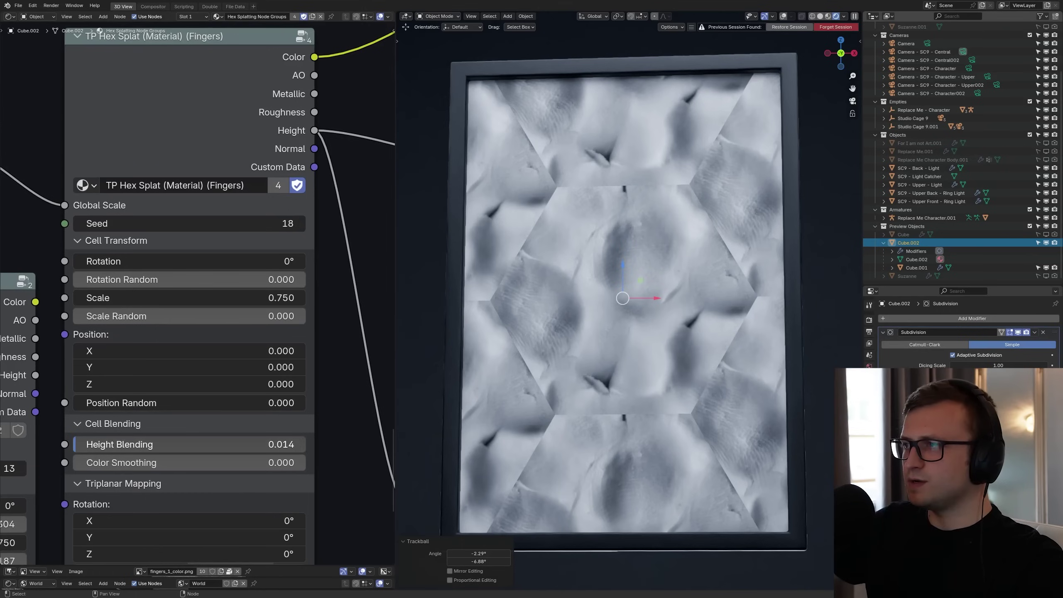
pyautogui.moveTo(184, 444); pyautogui.dragTo(195, 444)
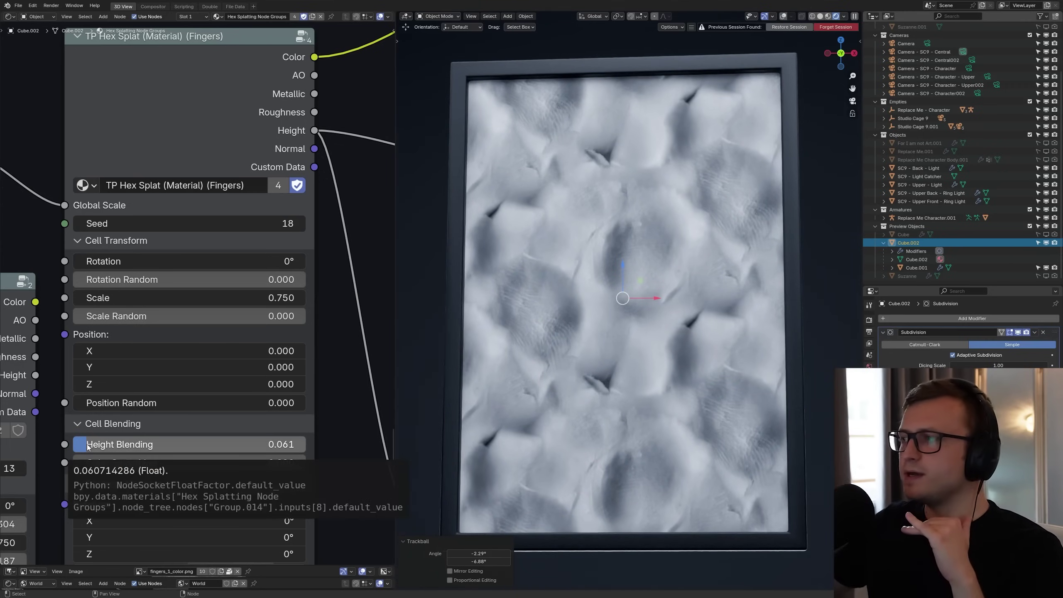
pyautogui.scroll(6, 637, 302)
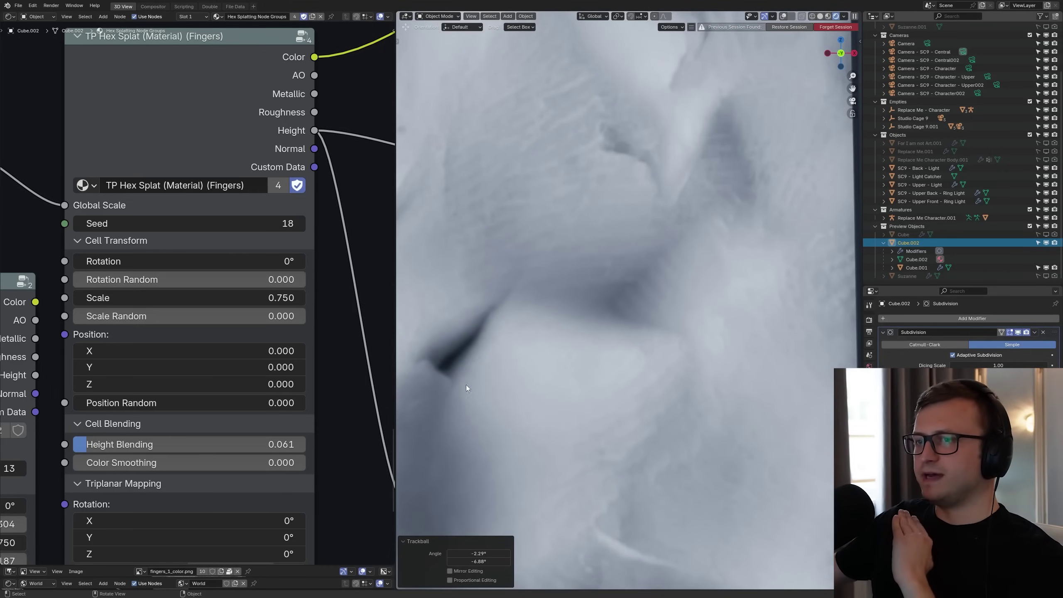
pyautogui.press('BackSpace')
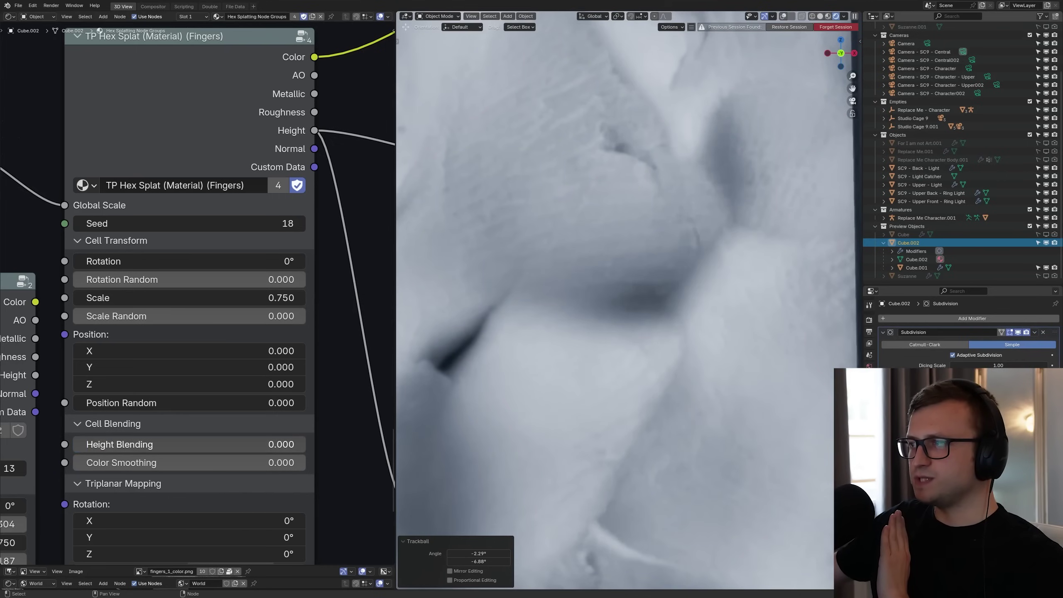
pyautogui.moveTo(85, 447); pyautogui.dragTo(103, 447)
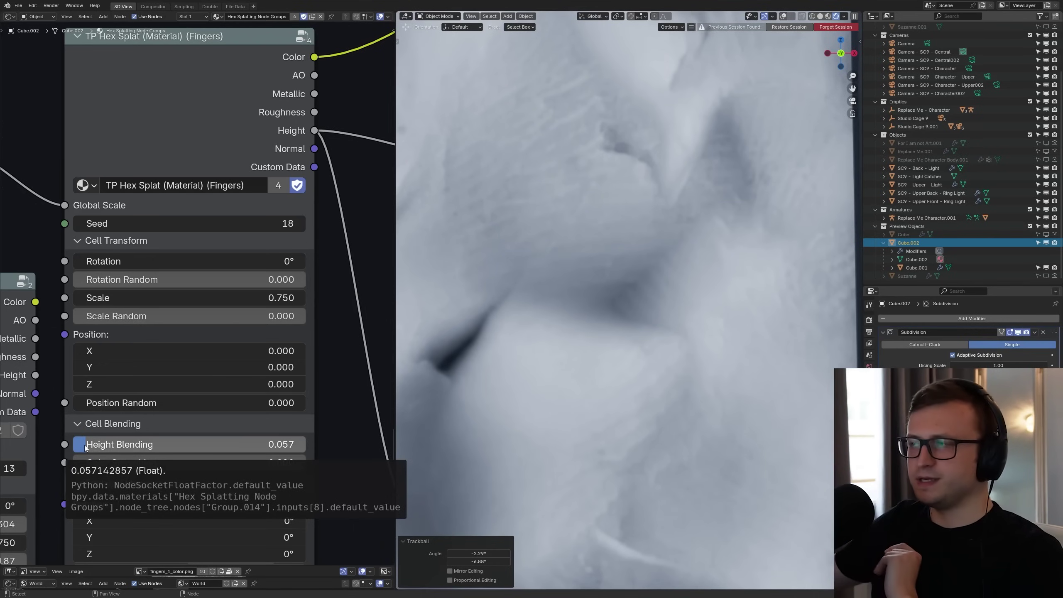
# Hide the framed panel Cube.002 and show the preview sphere Cube again
pyautogui.scroll(-6, 559, 363)
pyautogui.keyDown('shift'); pyautogui.moveTo(560, 362); pyautogui.dragTo(694, 377, button='middle'); pyautogui.keyUp('shift')
pyautogui.scroll(-2, 692, 375)
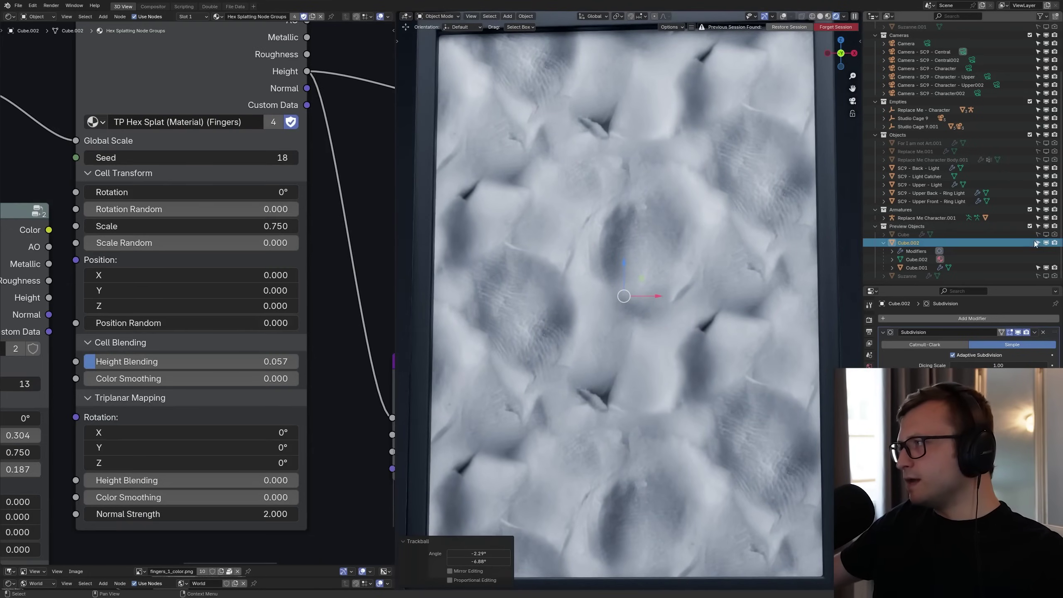
pyautogui.moveTo(1054, 243); pyautogui.dragTo(1037, 268)
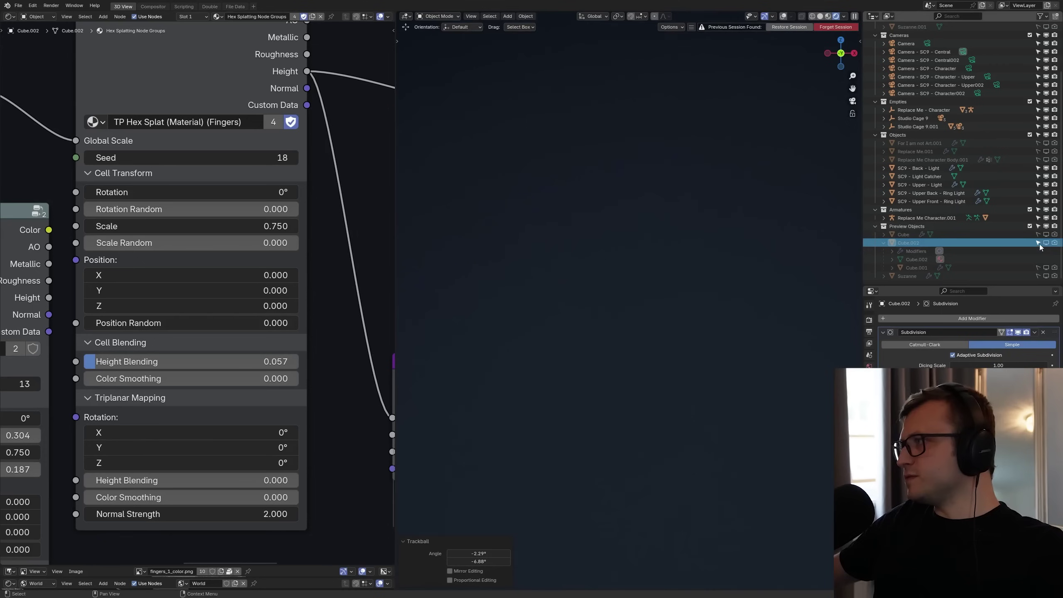
pyautogui.click(1039, 244)
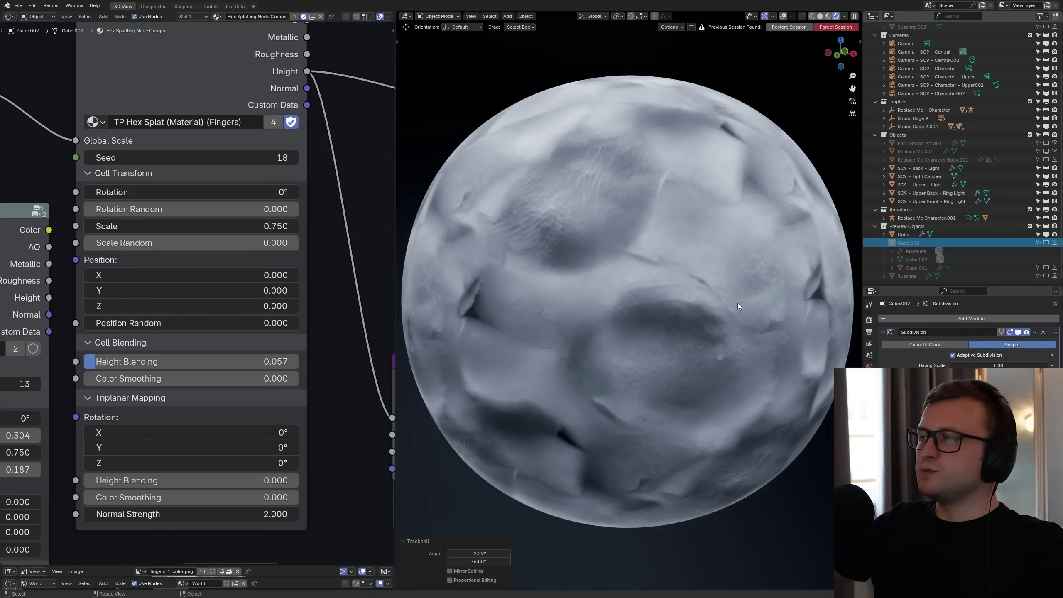
# Raise the Fingers group's cell Height Blending to about 0.139 with the sphere's hard triplanar seams in view
pyautogui.scroll(-3, 716, 326)
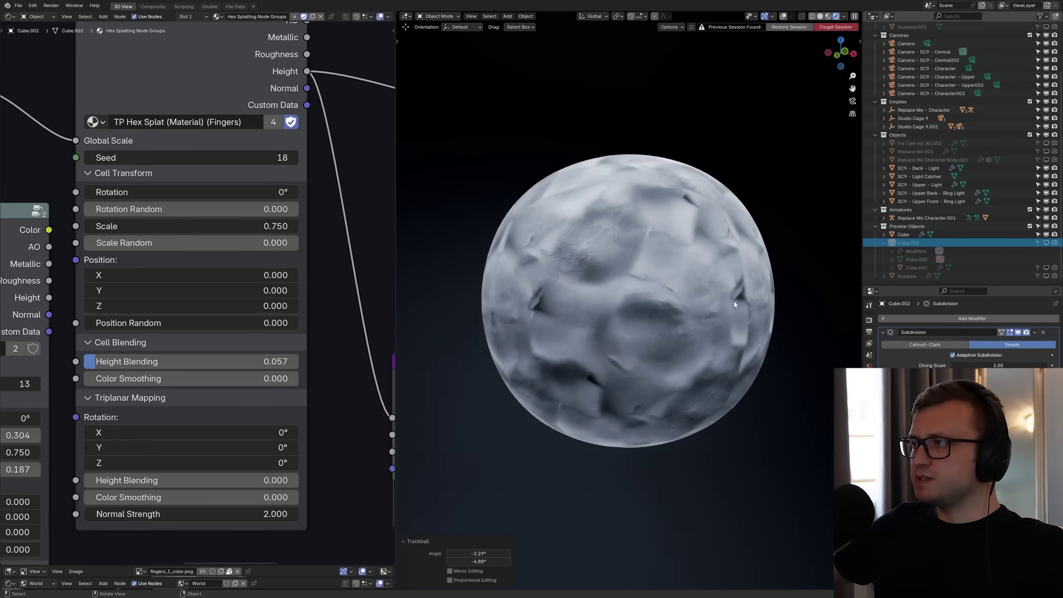
pyautogui.moveTo(733, 300); pyautogui.dragTo(574, 307, button='middle')
pyautogui.scroll(2, 663, 362)
pyautogui.scroll(2, 655, 366)
pyautogui.scroll(-2, 574, 307)
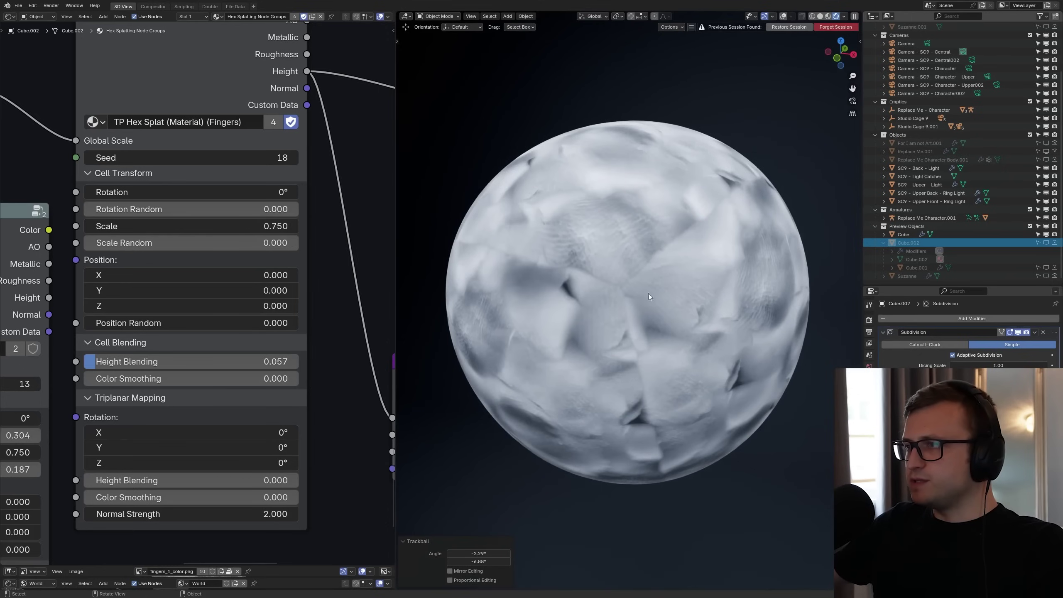
pyautogui.moveTo(180, 362)
pyautogui.mouseDown()
pyautogui.moveTo(199, 361)
pyautogui.moveTo(176, 361)
pyautogui.moveTo(188, 361)
pyautogui.mouseUp()
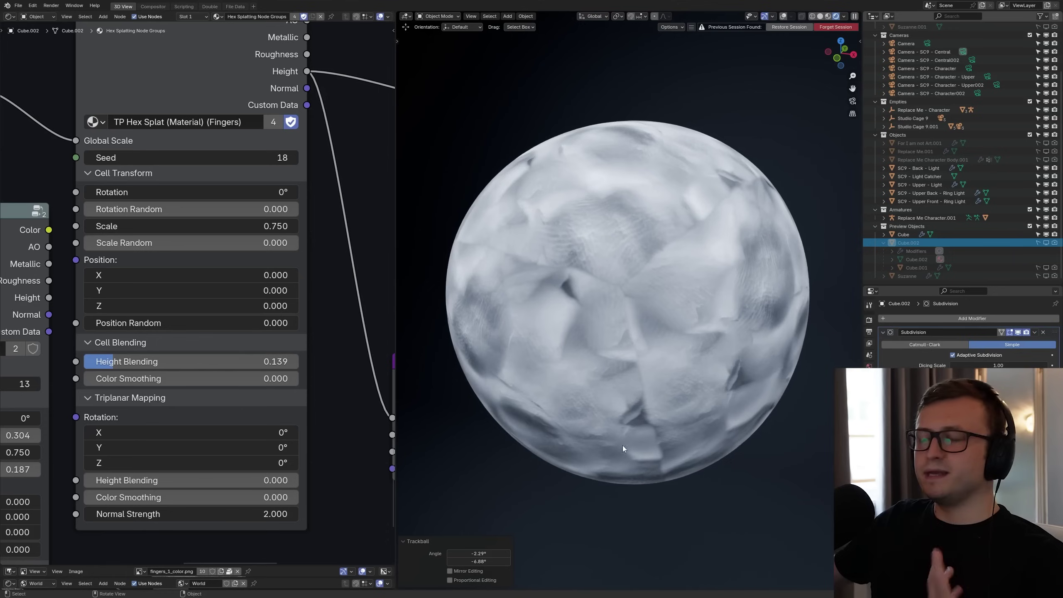
# Set the Fingers group's triplanar Height Blending to about 0.114 and its cell Height Blending to about 0.029
pyautogui.scroll(2, 592, 341)
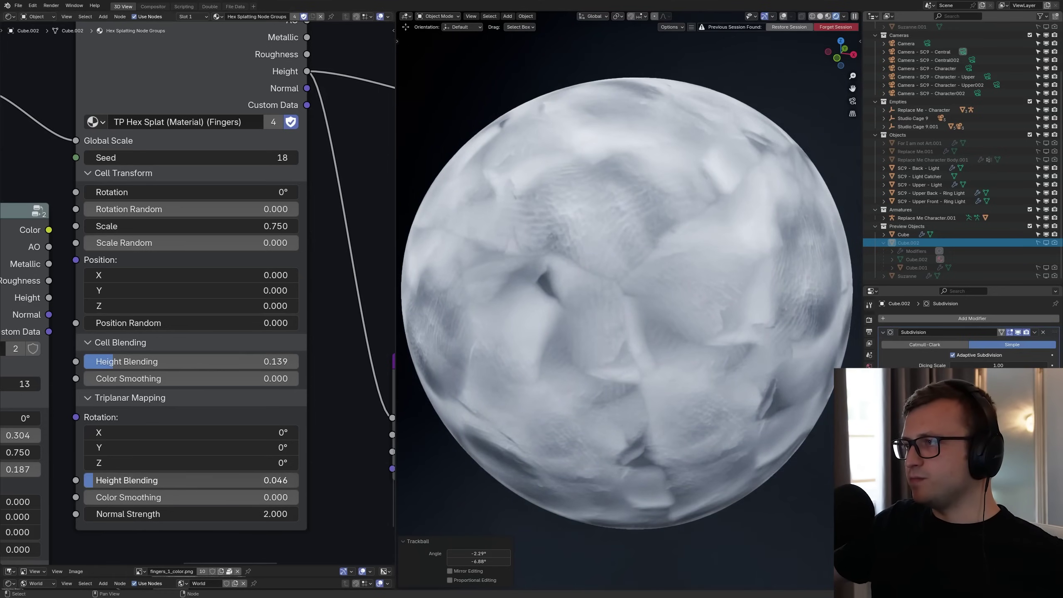
pyautogui.moveTo(92, 479); pyautogui.dragTo(108, 480)
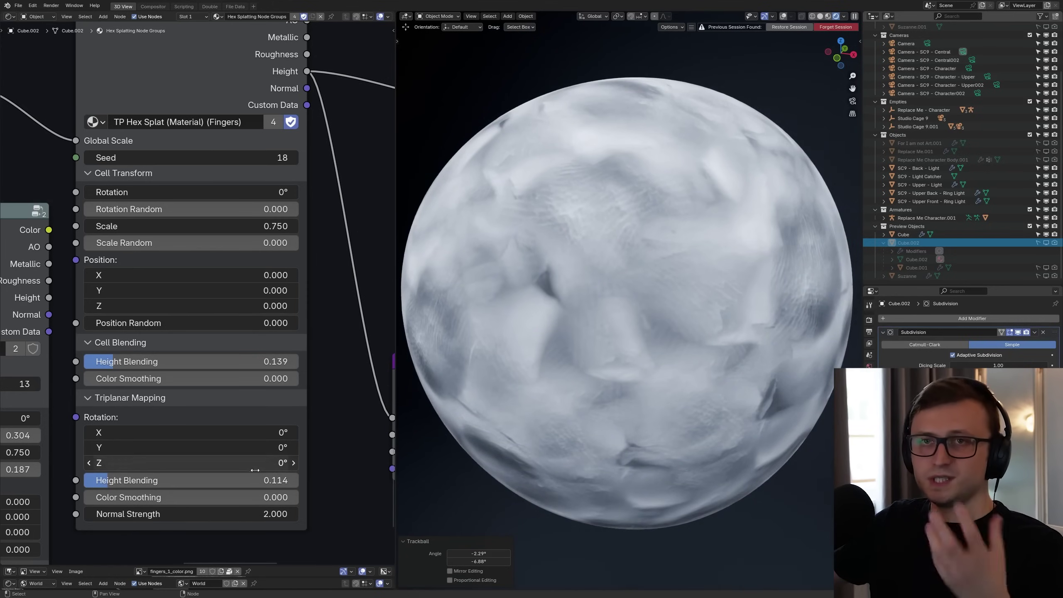
pyautogui.scroll(-2, 627, 411)
pyautogui.moveTo(627, 411); pyautogui.dragTo(605, 409, button='middle')
pyautogui.scroll(2, 606, 411)
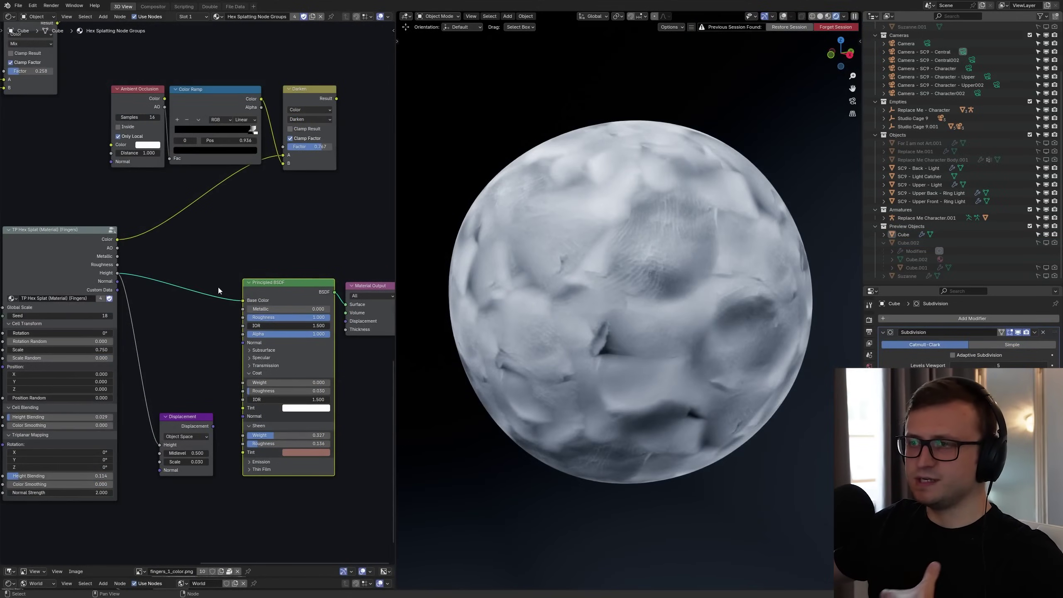
# Replace the Height link into the Principled BSDF's Base Color with the Fingers group's Color output, and inspect the sphere's color borders
pyautogui.moveTo(242, 300); pyautogui.dragTo(135, 219)
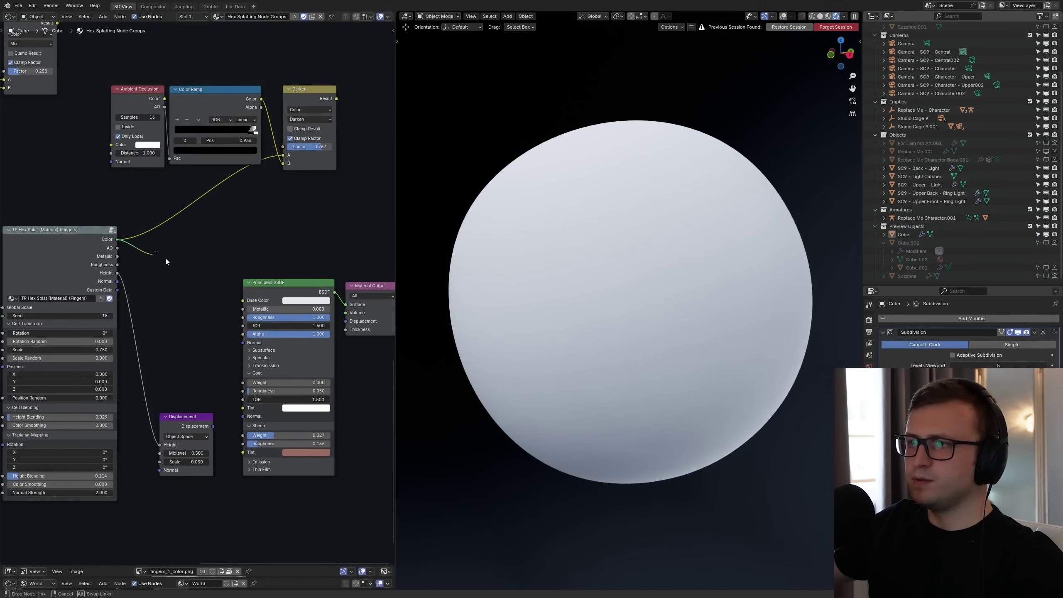
pyautogui.scroll(2, 621, 362)
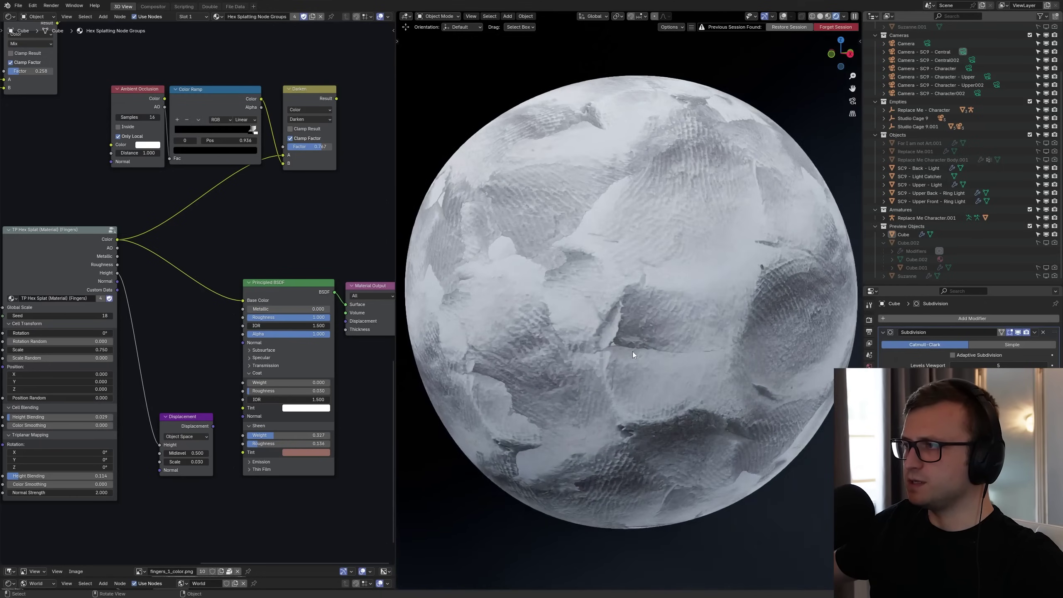
pyautogui.scroll(4, 624, 368)
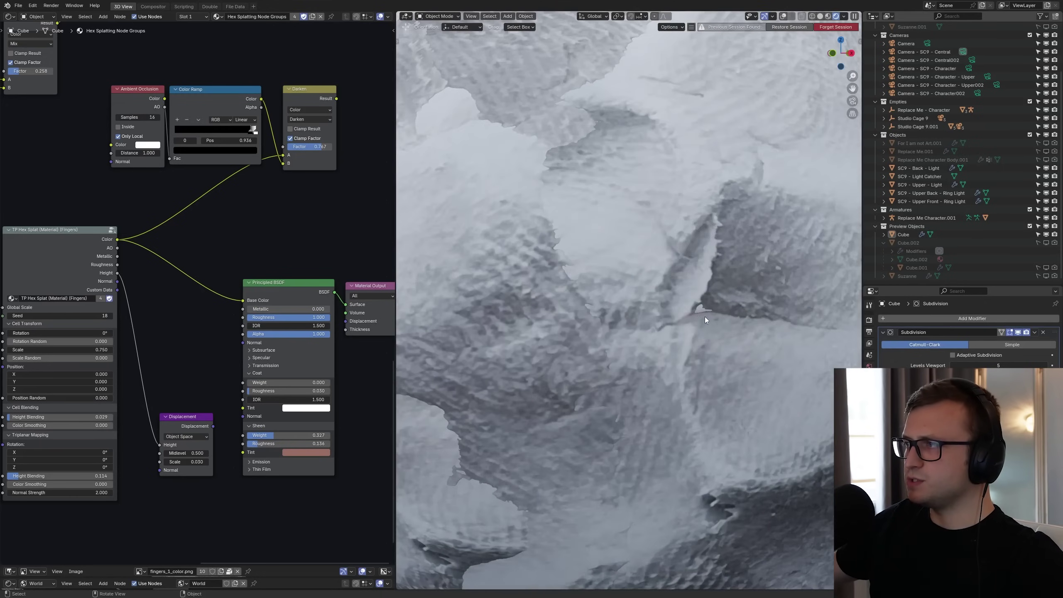
pyautogui.moveTo(704, 316); pyautogui.dragTo(633, 326, button='middle')
pyautogui.scroll(-5, 633, 326)
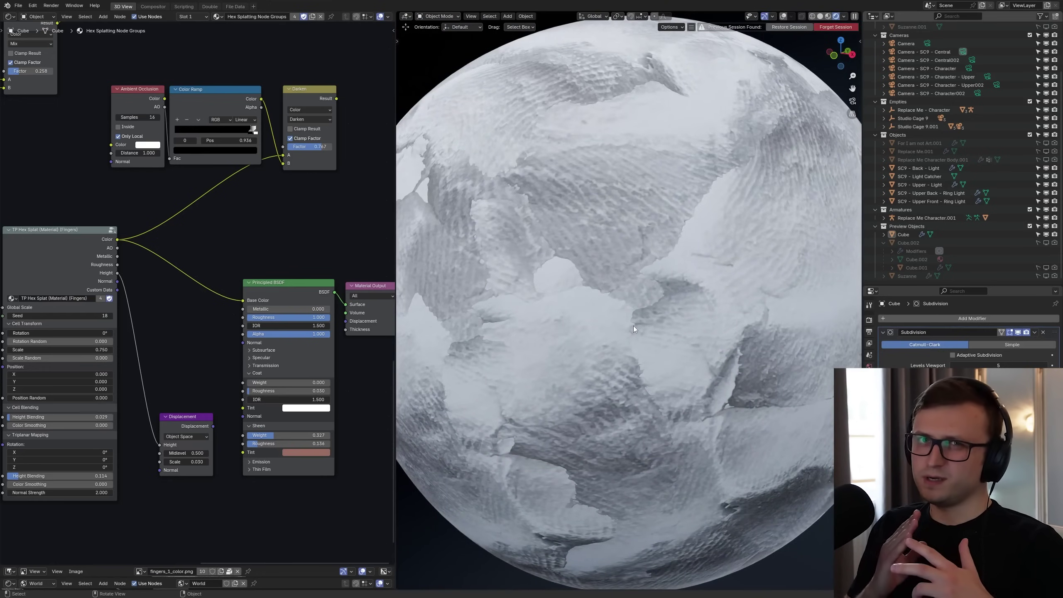
# Raise the Fingers group's cell Color Smoothing to about 0.157 while viewing a hard color border up close
pyautogui.scroll(5, 649, 320)
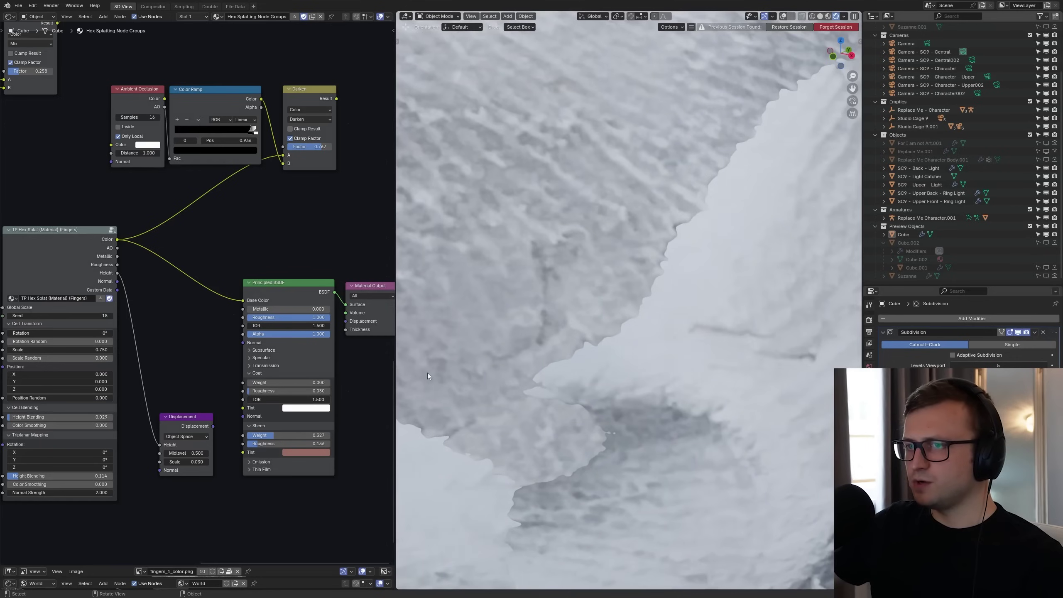
pyautogui.scroll(3, 112, 412)
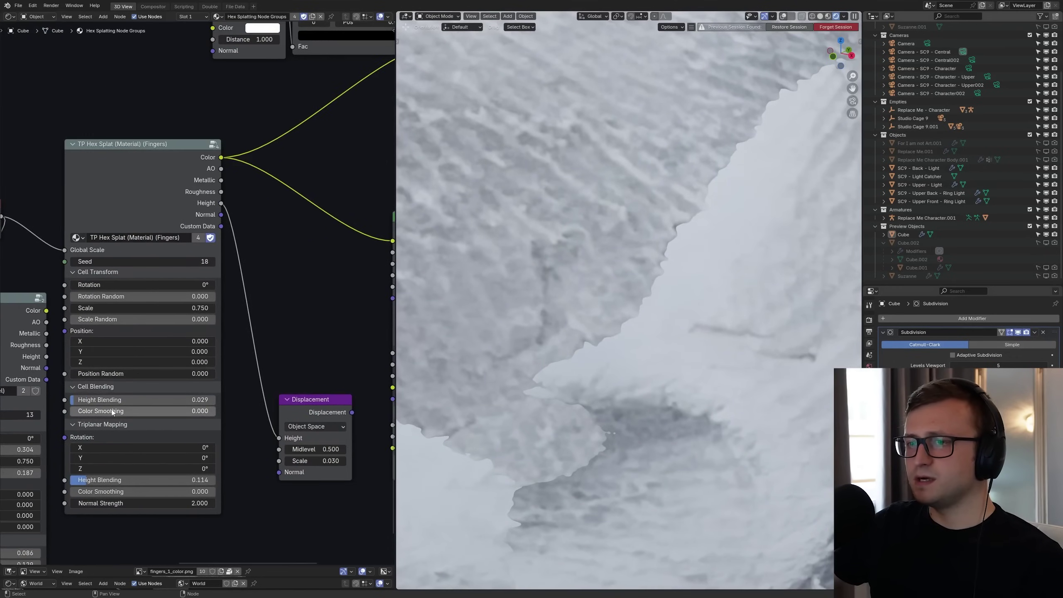
pyautogui.moveTo(103, 413); pyautogui.dragTo(113, 411)
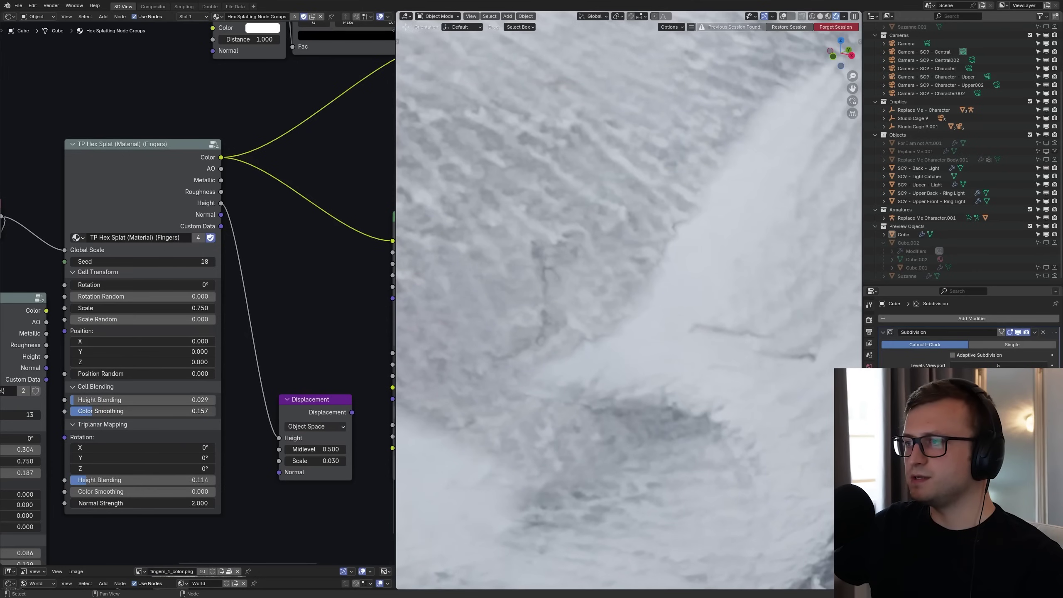
pyautogui.scroll(-6, 589, 358)
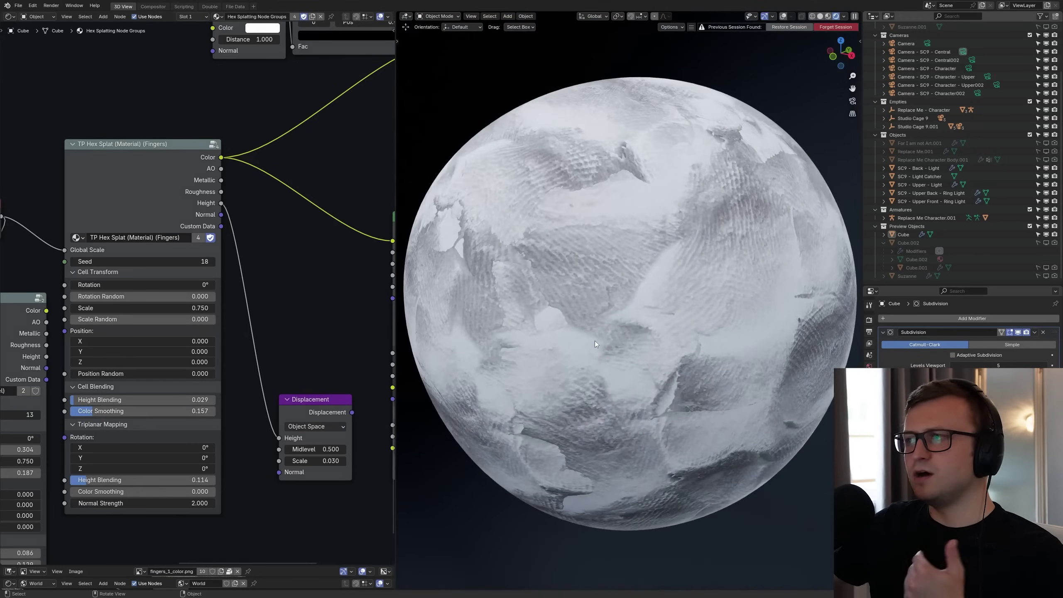
# Find a triplanar color seam on the sphere and set the Fingers group's triplanar Color Smoothing to about 0.089
pyautogui.scroll(6, 627, 337)
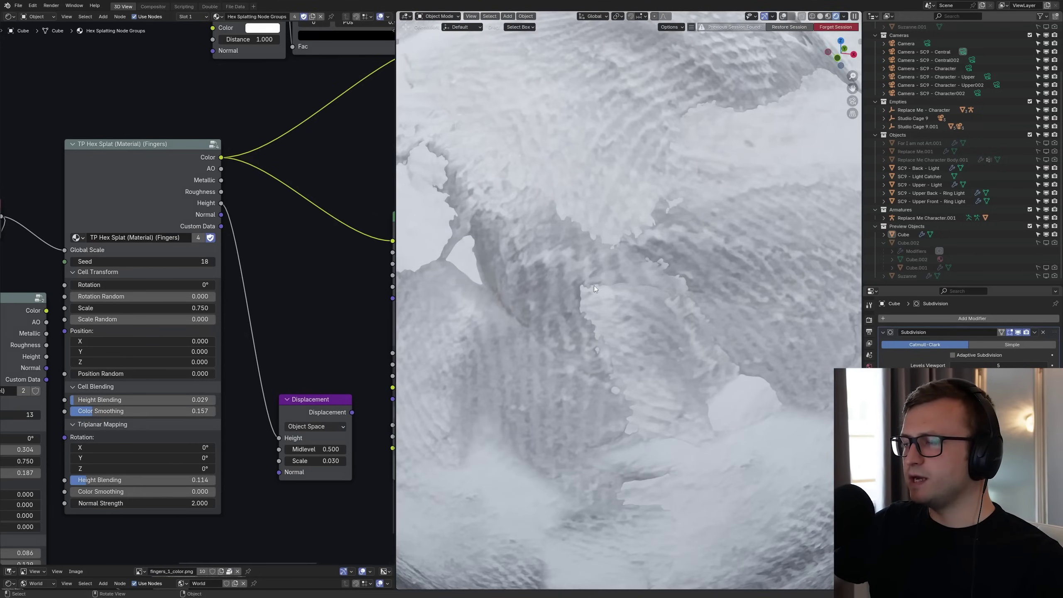
pyautogui.scroll(-6, 589, 328)
pyautogui.scroll(6, 612, 319)
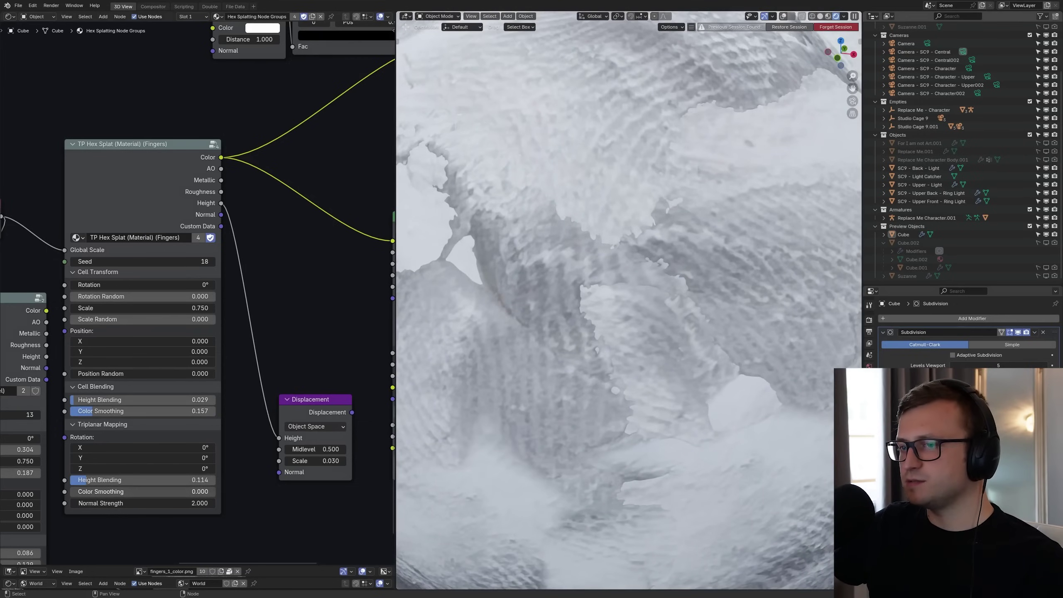
pyautogui.moveTo(143, 491); pyautogui.dragTo(107, 491)
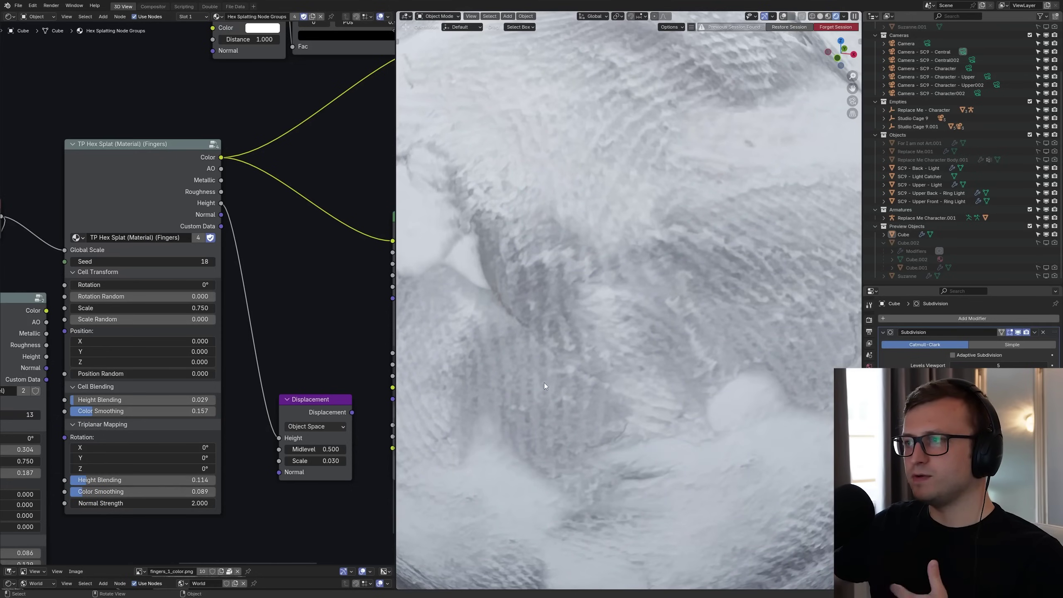
pyautogui.scroll(-12, 566, 387)
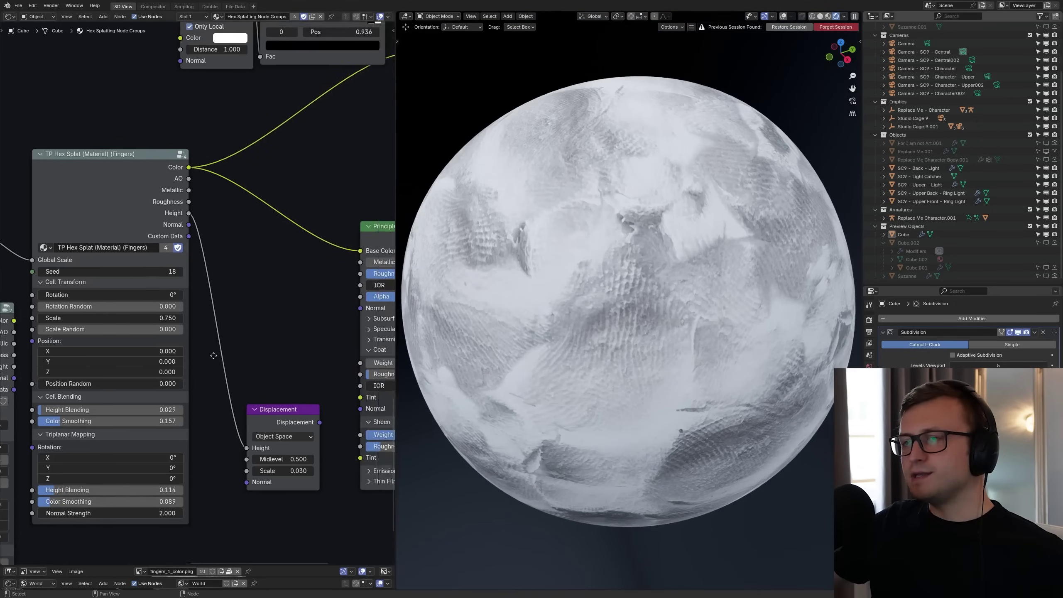
# Preview the Fingers group's Normal output through Base Color and try a Rotation Random value on the cells
pyautogui.scroll(-2, 213, 356)
pyautogui.moveTo(318, 326); pyautogui.dragTo(204, 335, button='middle')
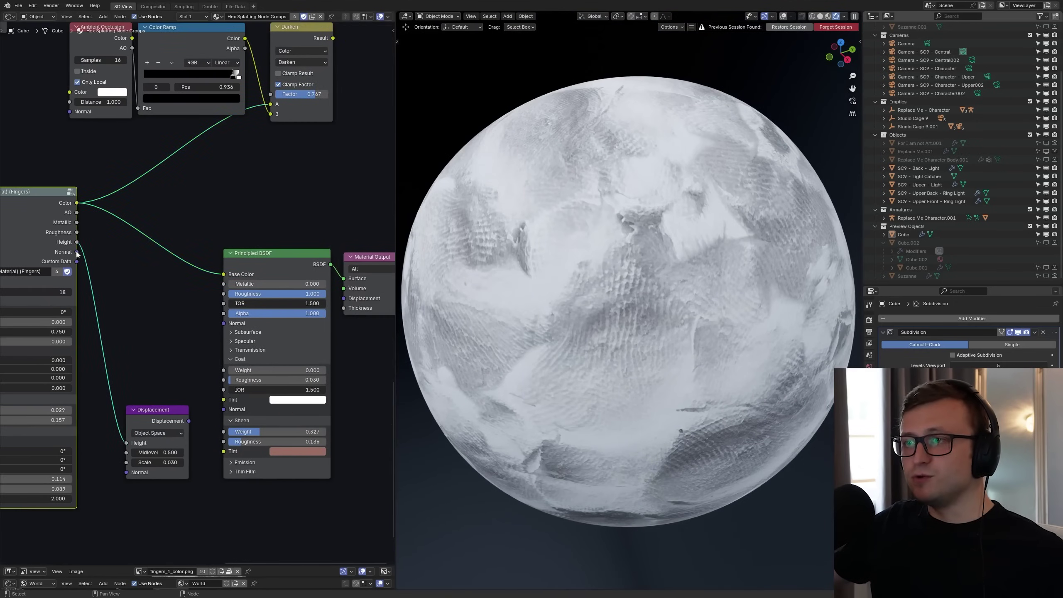
pyautogui.moveTo(219, 274); pyautogui.dragTo(223, 274)
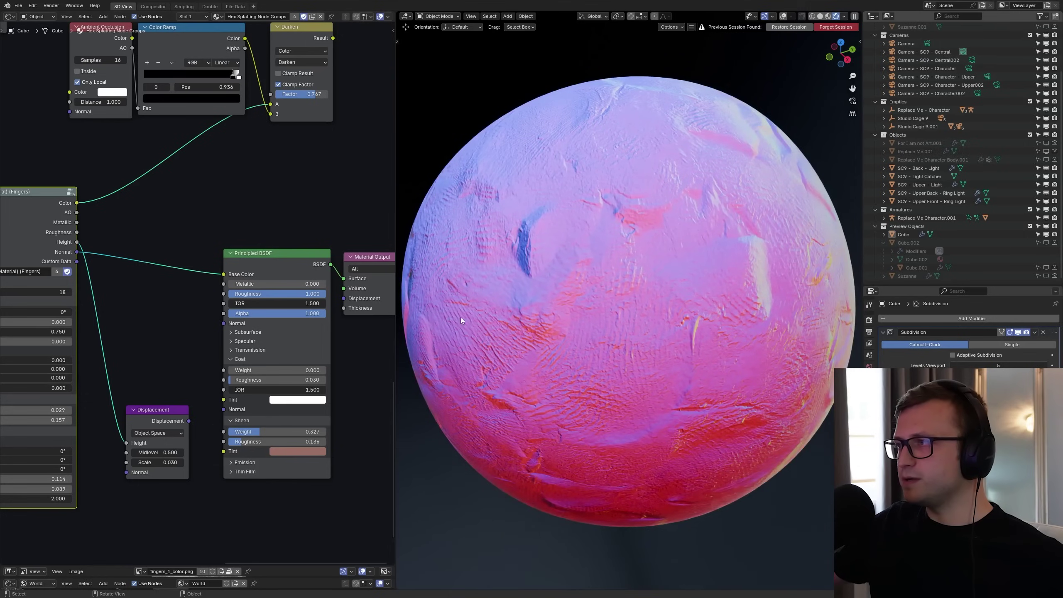
pyautogui.scroll(-1, 551, 315)
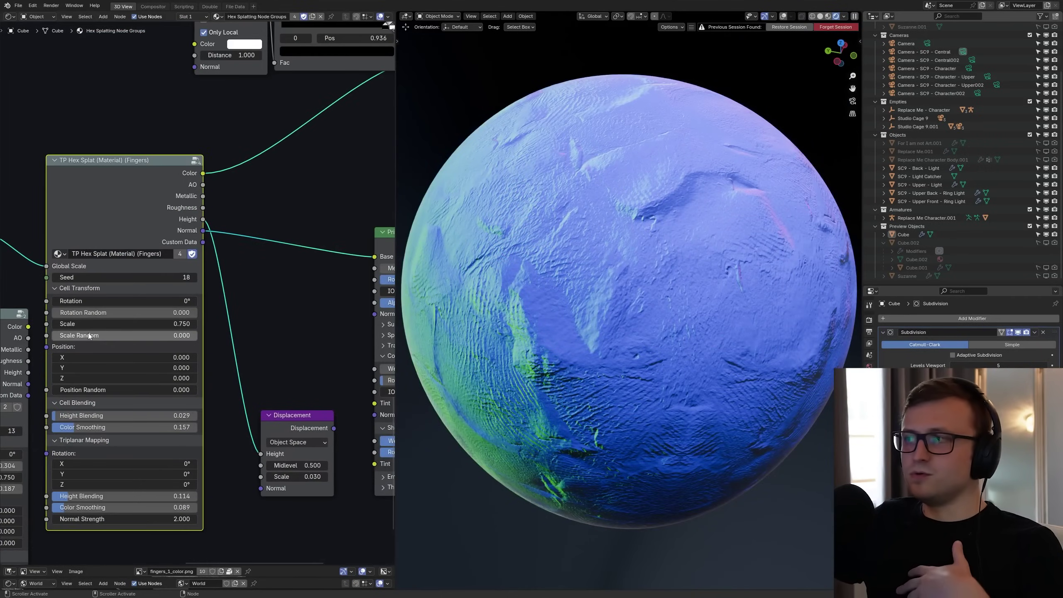
pyautogui.moveTo(83, 312)
pyautogui.mouseDown()
pyautogui.moveTo(195, 312)
pyautogui.moveTo(94, 312)
pyautogui.mouseUp()
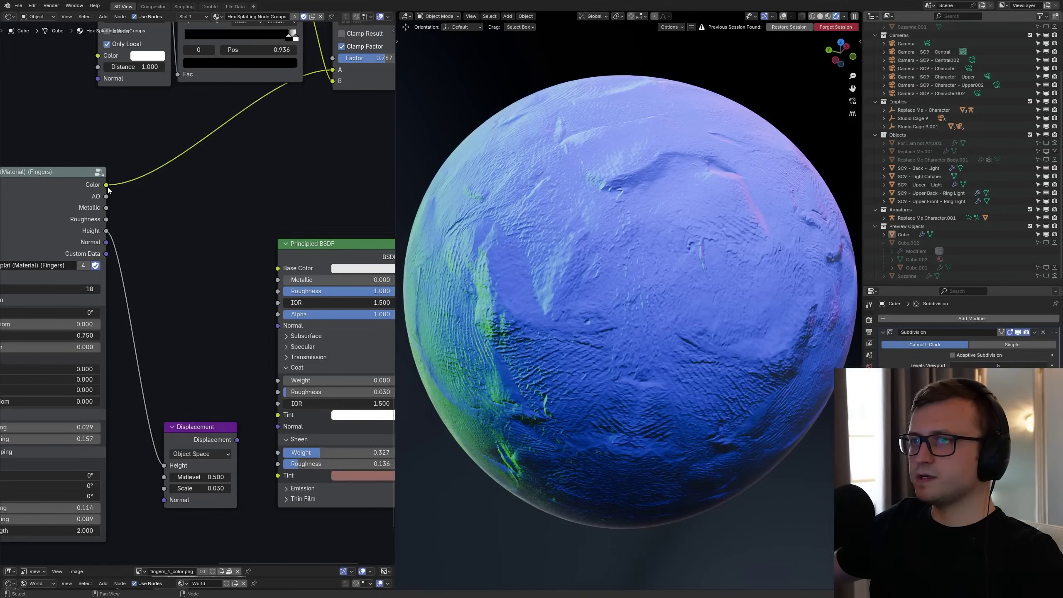
# Reconnect the Fingers group's Color output to the Principled BSDF's Base Color
pyautogui.moveTo(107, 185); pyautogui.dragTo(233, 258)
pyautogui.moveTo(287, 322); pyautogui.dragTo(285, 323)
pyautogui.scroll(-2, 180, 329)
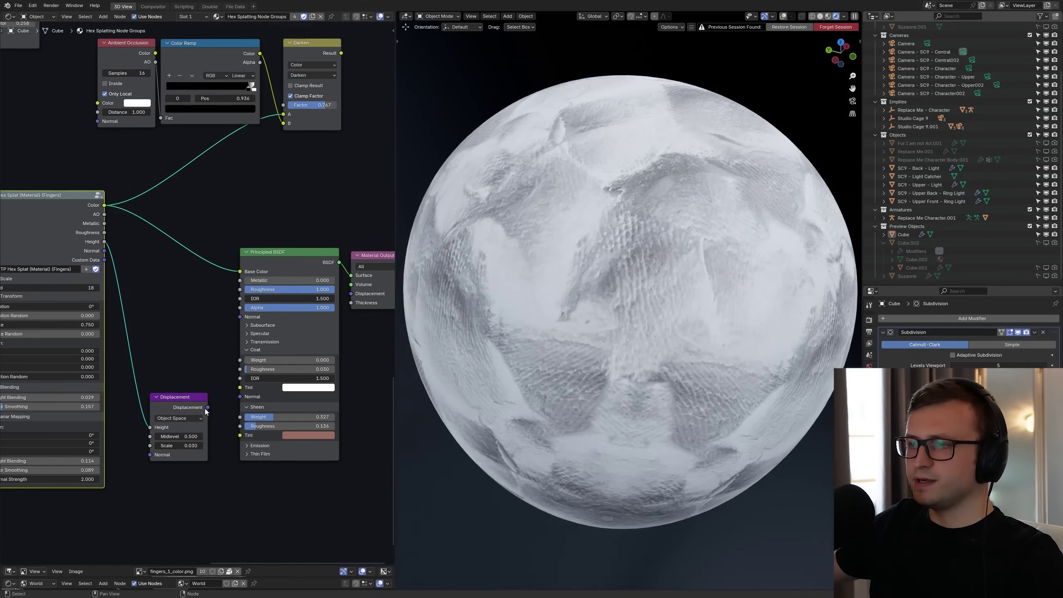
# Connect the Displacement node to the Material Output's Displacement and the Fingers group's Normal output to the Principled BSDF's Normal
pyautogui.moveTo(206, 408); pyautogui.dragTo(351, 294)
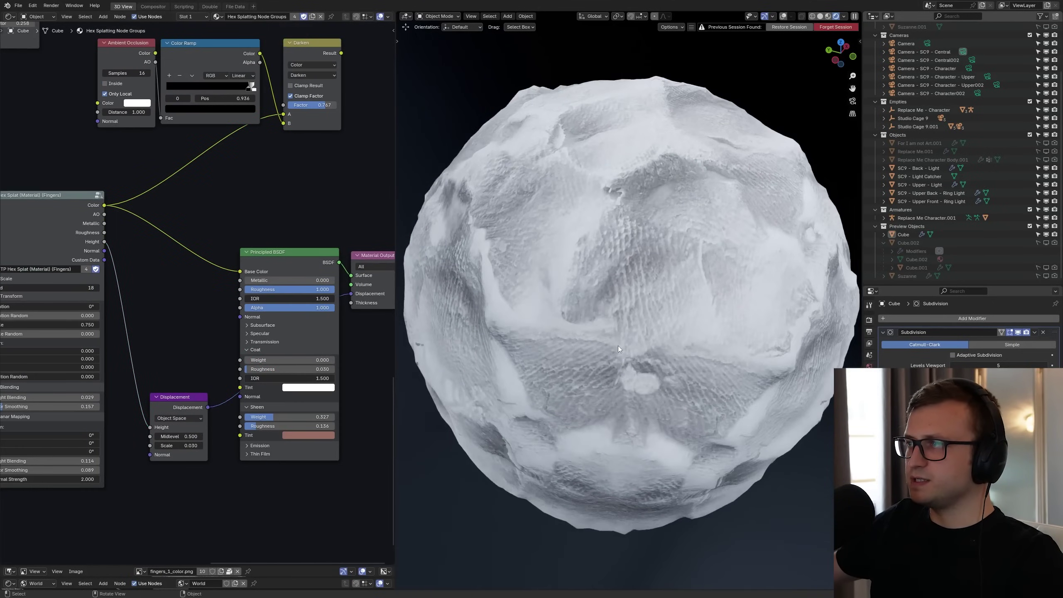
pyautogui.moveTo(135, 410); pyautogui.dragTo(177, 411, button='middle')
pyautogui.moveTo(146, 252); pyautogui.dragTo(283, 317)
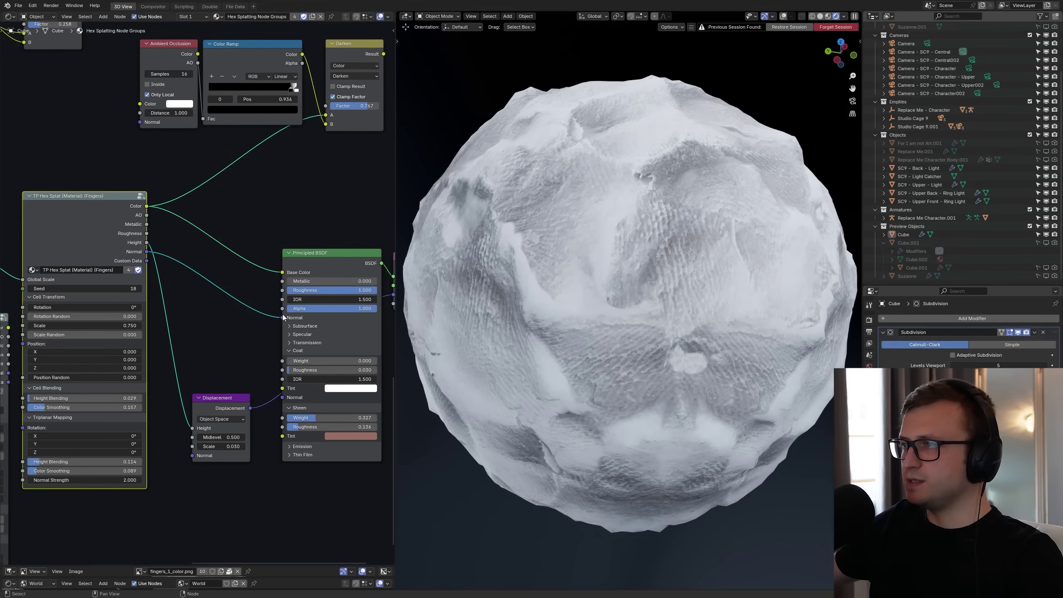
pyautogui.scroll(3, 754, 348)
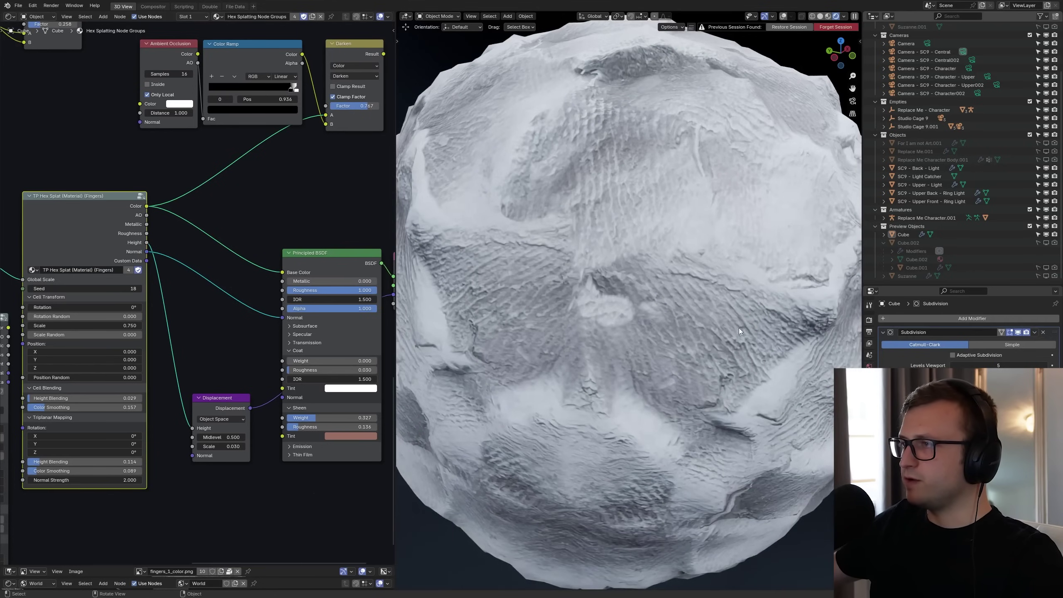
pyautogui.scroll(-3, 670, 332)
# Switch to the camera view and trackball-rotate the sphere Cube to inspect its displaced surface
pyautogui.press('KP_0')
pyautogui.click(619, 339)
pyautogui.press('r')
pyautogui.press('r')
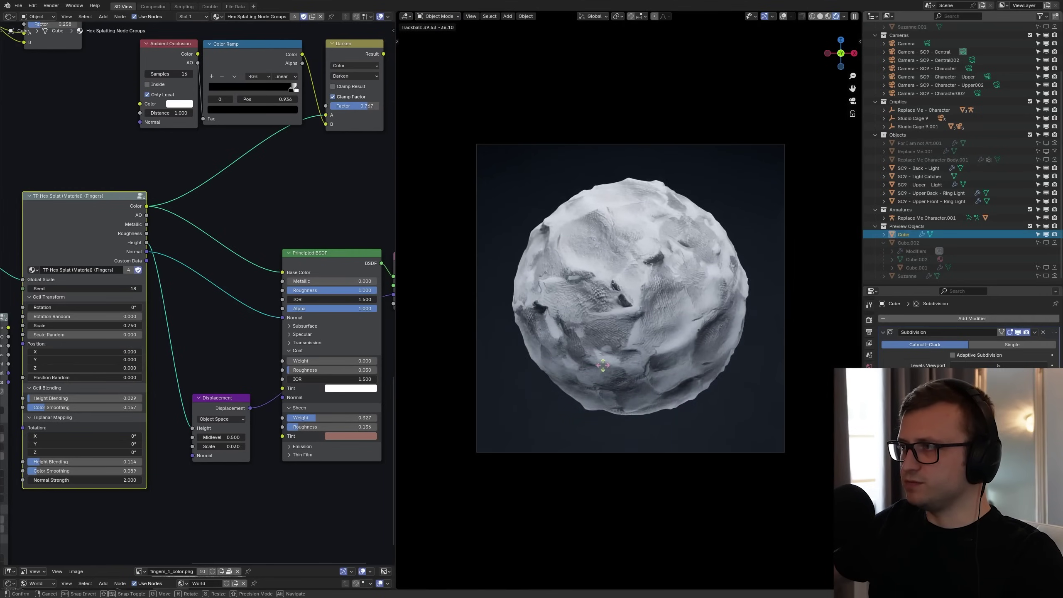
pyautogui.click(602, 364)
pyautogui.scroll(1, 602, 365)
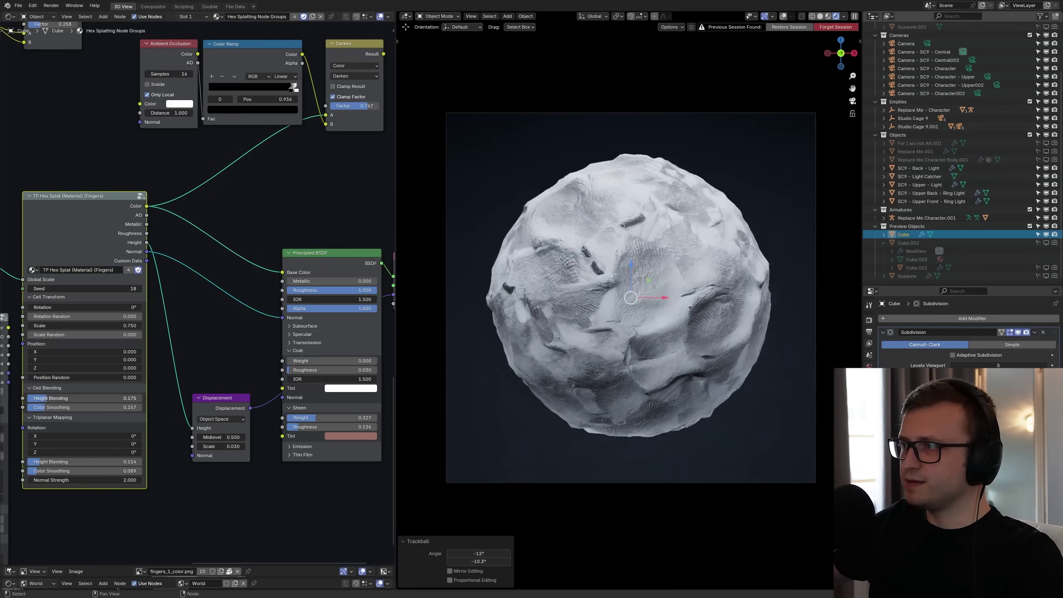
# Set the Fingers group's cell Height Blending to about 0.150, Rotation Random to about 0.254 and Scale Random to about 0.282
pyautogui.moveTo(47, 398); pyautogui.dragTo(48, 397)
pyautogui.moveTo(47, 315); pyautogui.dragTo(85, 334)
pyautogui.scroll(1, 576, 373)
pyautogui.press('r')
pyautogui.press('r')
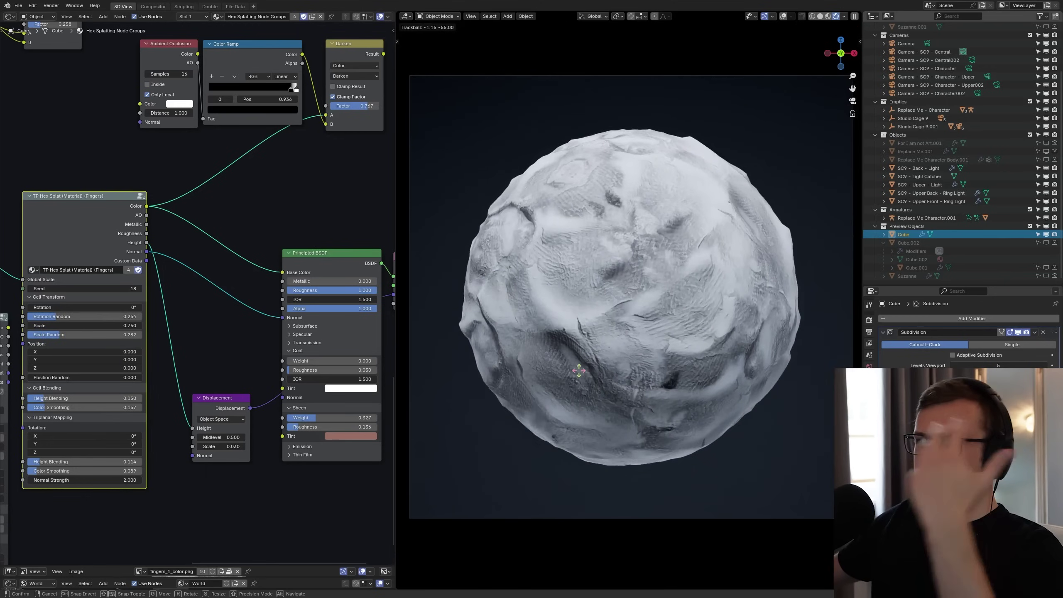
pyautogui.rightClick(576, 380)
# Connect the Darken node's Result to the Principled BSDF's Base Color and raise the Darken Factor to 1.000
pyautogui.scroll(-2, 575, 379)
pyautogui.moveTo(314, 294); pyautogui.dragTo(249, 317, button='middle')
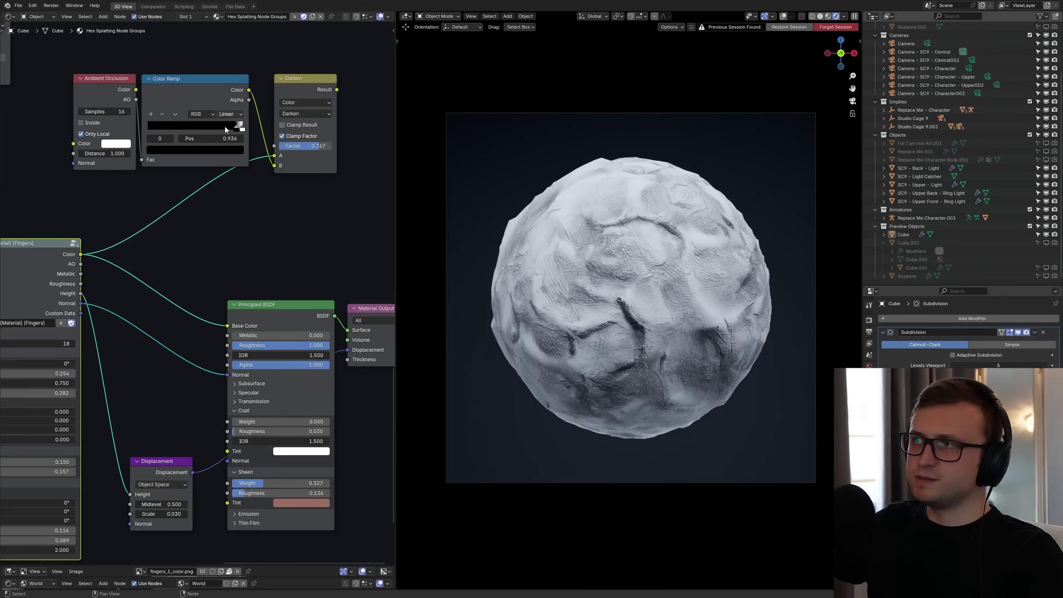
pyautogui.click(335, 93)
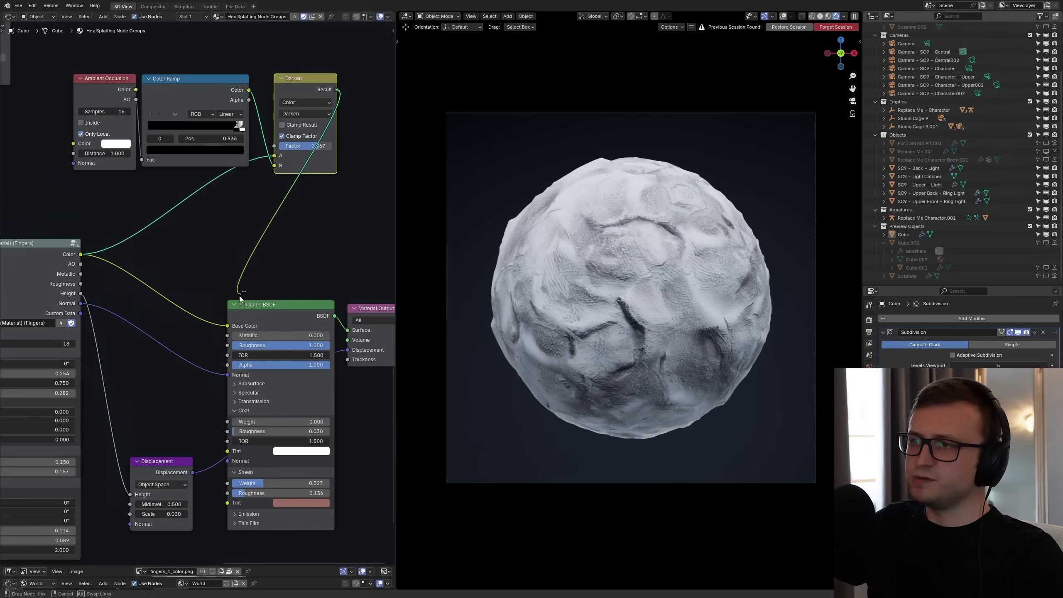
pyautogui.moveTo(231, 326); pyautogui.dragTo(231, 323)
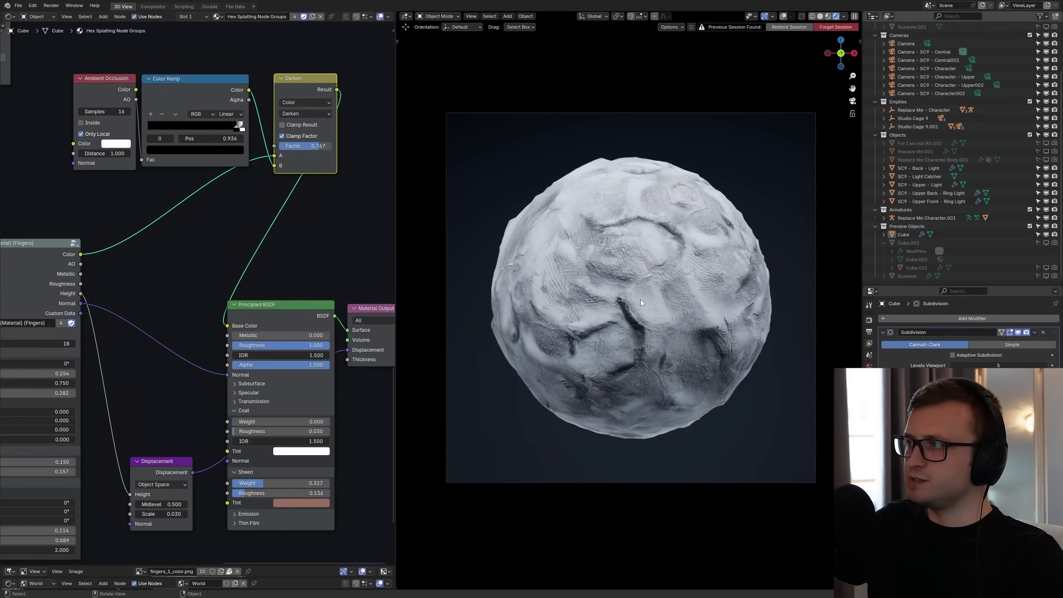
pyautogui.moveTo(289, 145)
pyautogui.mouseDown()
pyautogui.moveTo(330, 146)
pyautogui.moveTo(307, 146)
pyautogui.mouseUp()
# Connect the Scalpel group's Color and Normal outputs to the Principled BSDF's Base Color and Normal, and its Height to the Displacement node
pyautogui.scroll(-2, 232, 223)
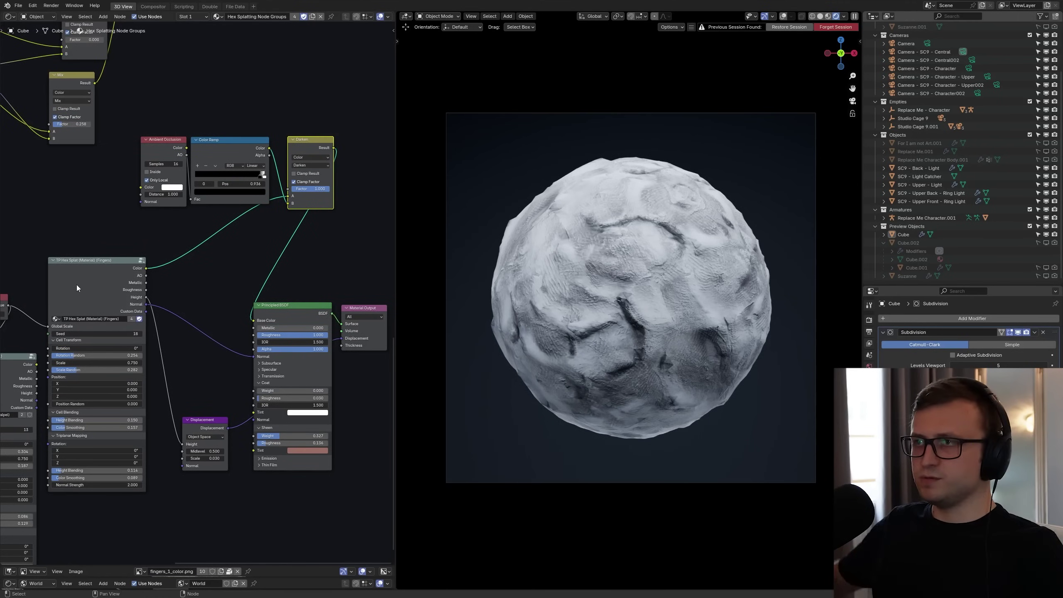
pyautogui.moveTo(76, 285); pyautogui.dragTo(133, 226, button='middle')
pyautogui.moveTo(93, 305); pyautogui.dragTo(266, 282)
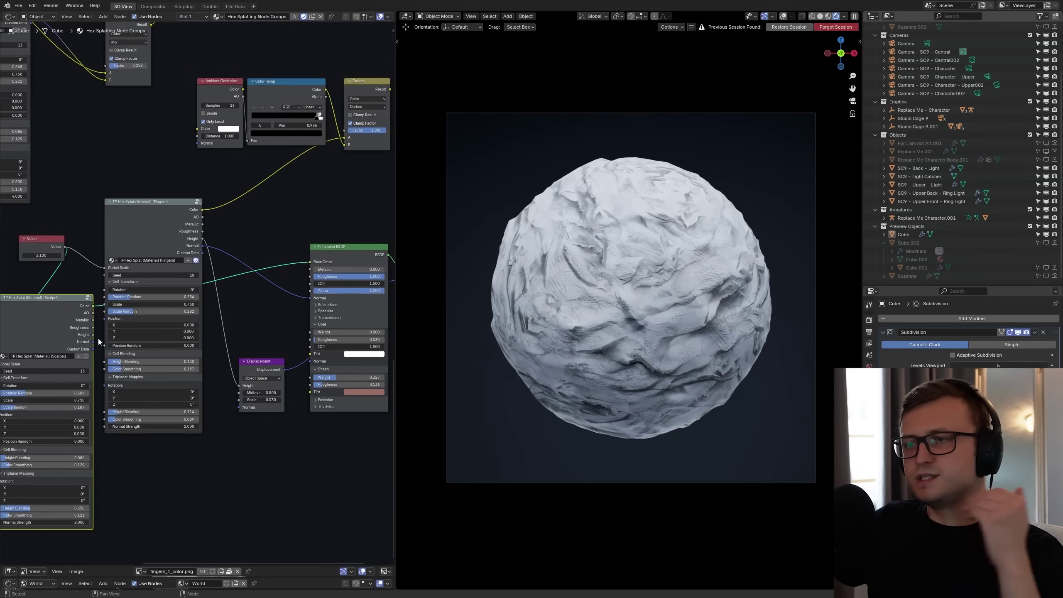
pyautogui.moveTo(93, 341); pyautogui.dragTo(314, 302)
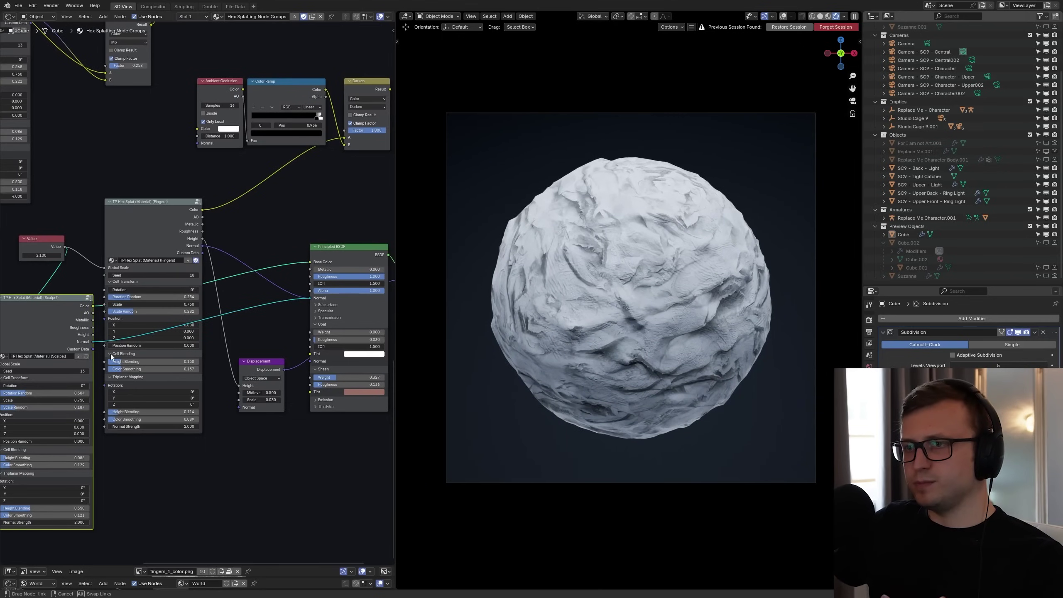
pyautogui.moveTo(111, 357); pyautogui.dragTo(93, 338)
pyautogui.moveTo(253, 388); pyautogui.dragTo(250, 386)
pyautogui.moveTo(252, 388); pyautogui.dragTo(269, 374, button='middle')
# Trackball-rotate the sphere Cube to inspect the displaced Scalpel clay surface from different sides
pyautogui.click(602, 367)
pyautogui.press('r')
pyautogui.press('r')
pyautogui.click(606, 365)
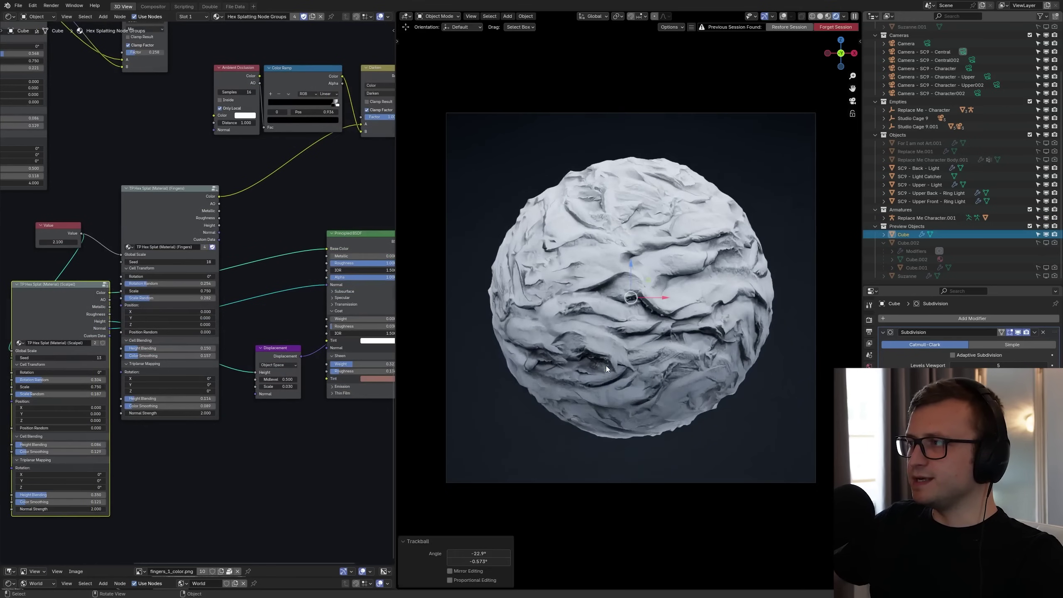
pyautogui.scroll(2, 607, 365)
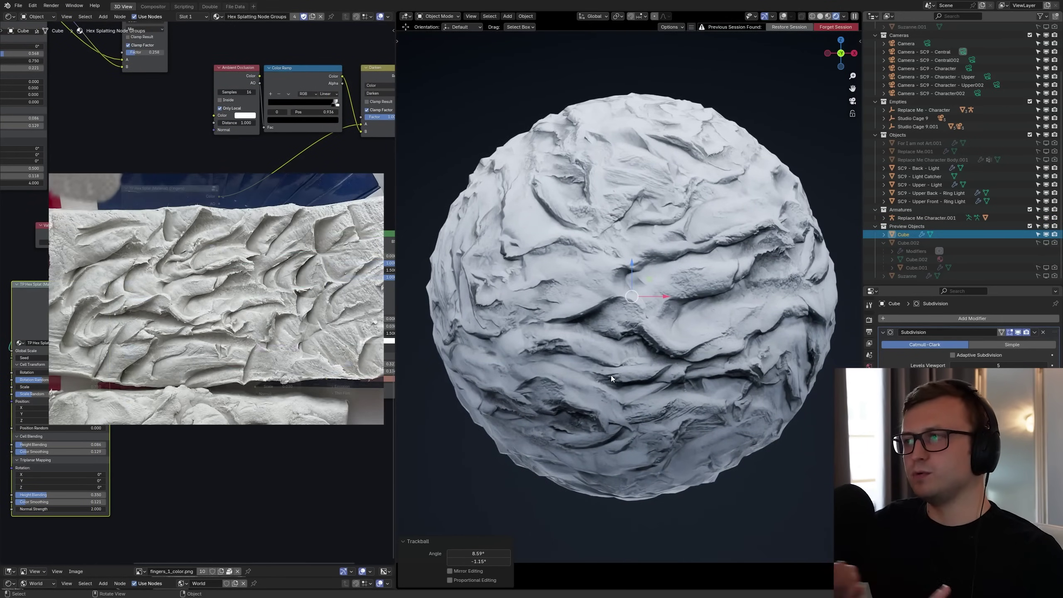
pyautogui.press('r')
pyautogui.press('r')
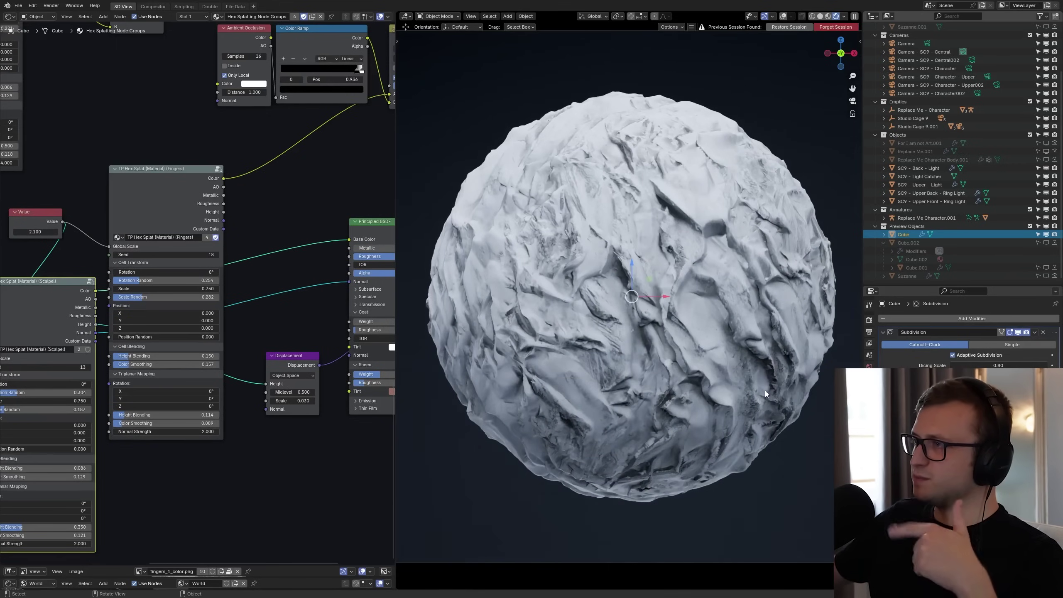
# Trackball-rotate the preview sphere at a closer distance to examine the clay creases
pyautogui.scroll(2, 764, 389)
pyautogui.press('r')
pyautogui.press('r')
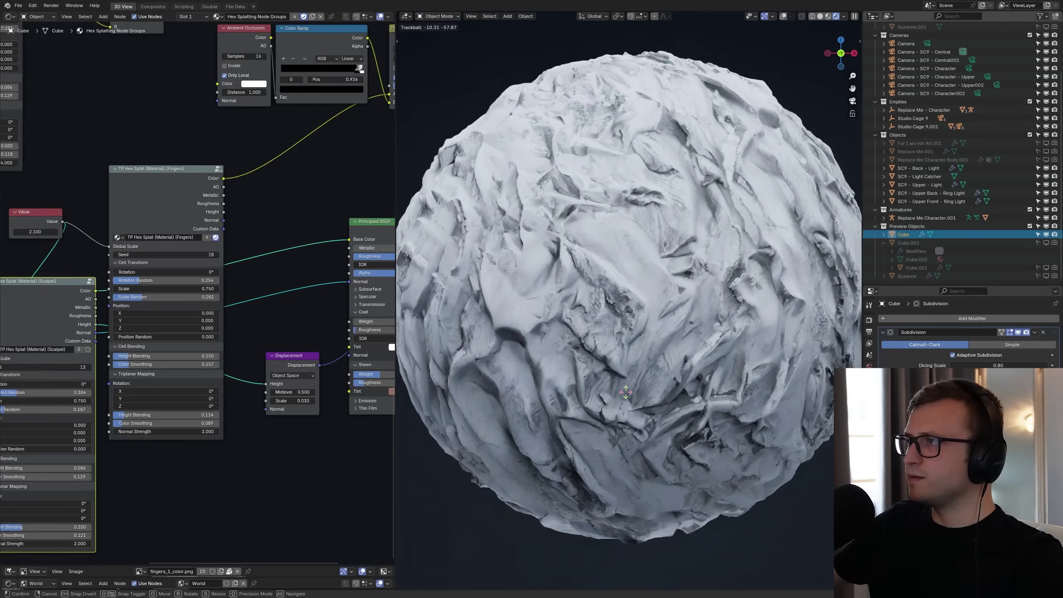
# Route the Scalpel Color through the Darken node into Base Color, and move the Color Ramp stop to about 0.7
pyautogui.moveTo(288, 277); pyautogui.dragTo(314, 200)
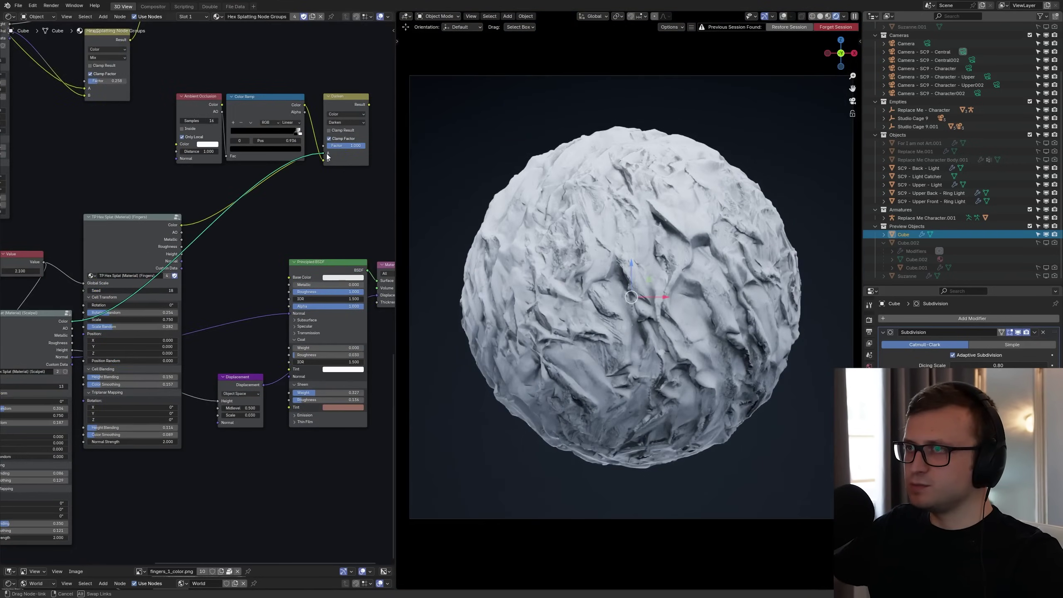
pyautogui.moveTo(297, 132); pyautogui.dragTo(281, 134)
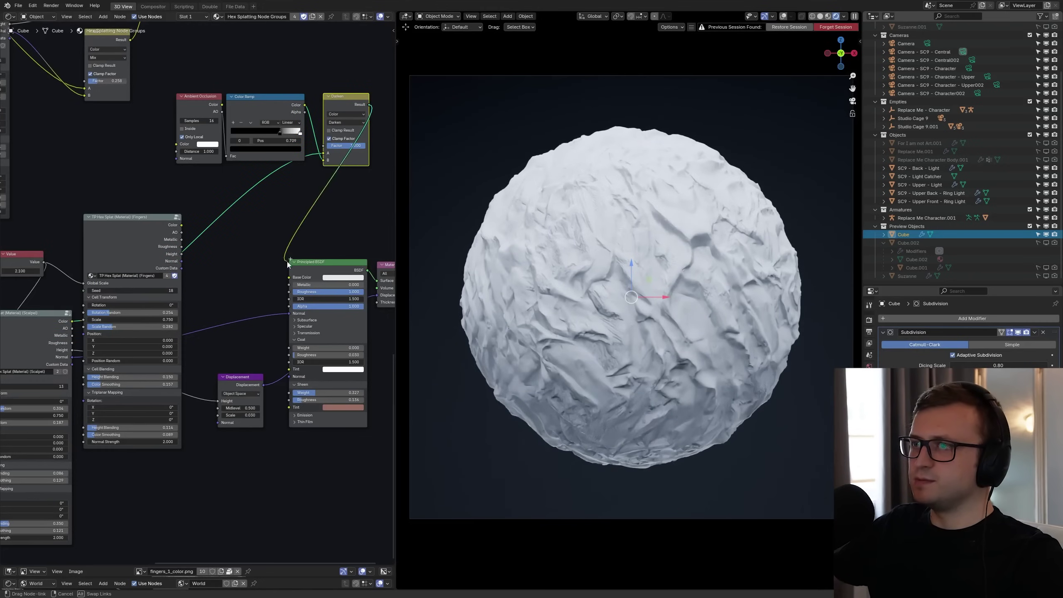
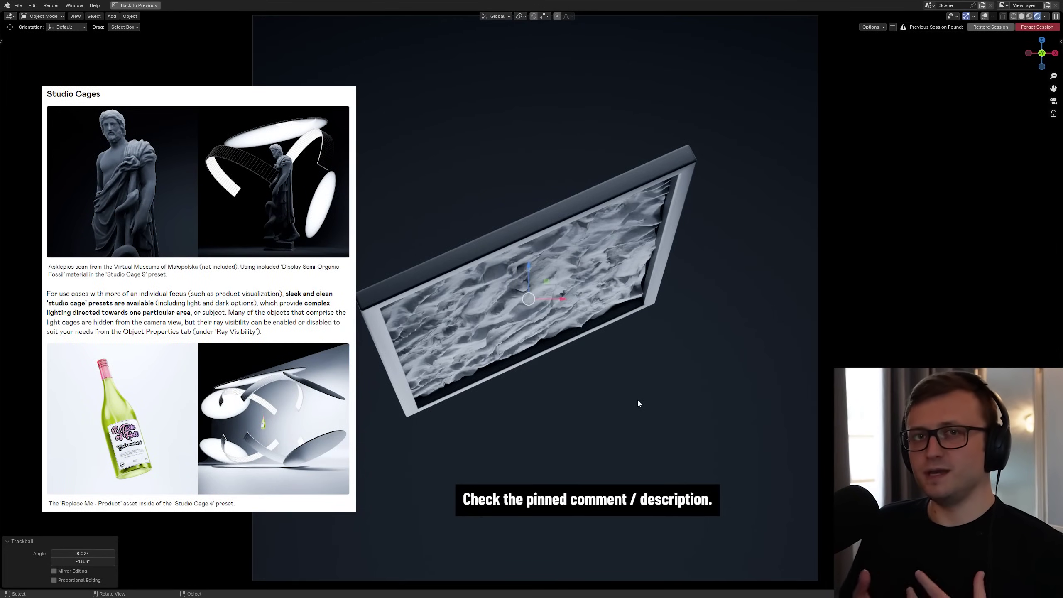
# Trackball-rotate the framed panel Cube.002 and examine its displaced clay surface up close
pyautogui.press('r')
pyautogui.press('r')
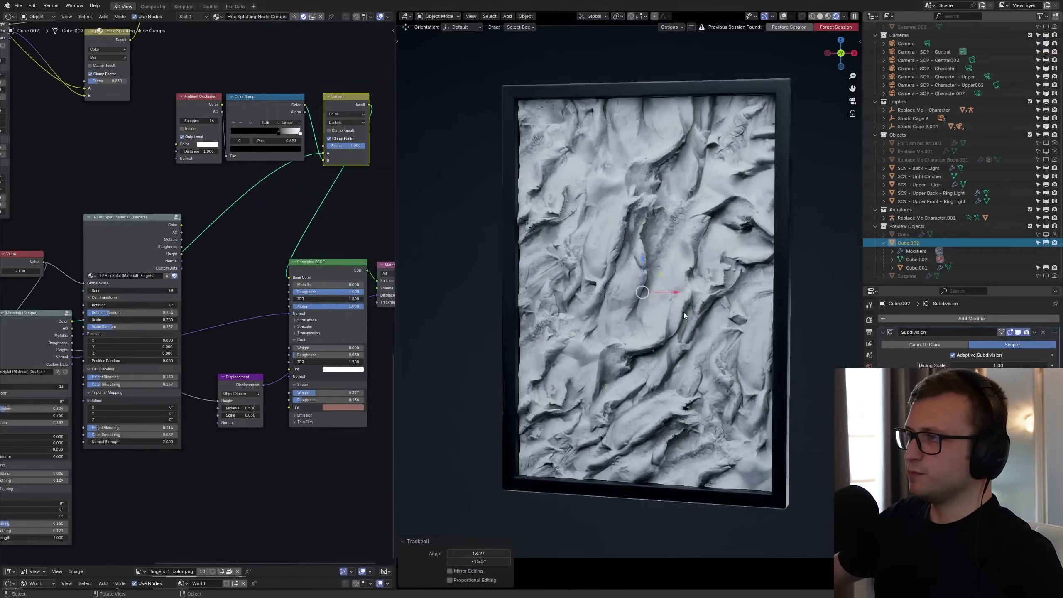
pyautogui.scroll(6, 676, 282)
pyautogui.keyDown('shift'); pyautogui.moveTo(688, 261); pyautogui.dragTo(660, 355, button='middle'); pyautogui.keyUp('shift')
pyautogui.scroll(-3, 661, 354)
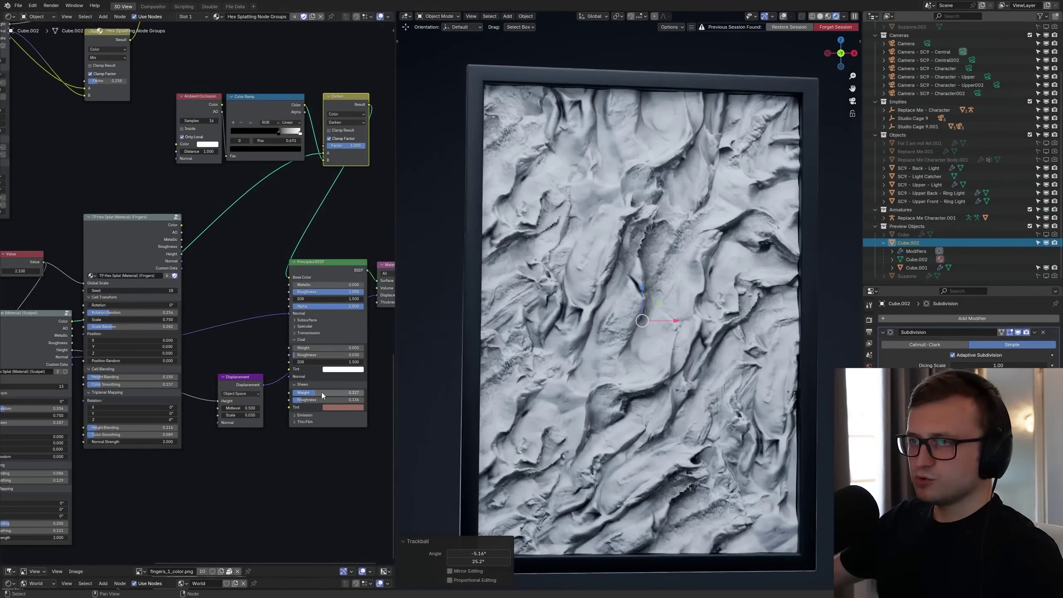
# Add a Mix Color node in the free space between the Fingers group and the Principled BSDF
pyautogui.moveTo(250, 312); pyautogui.dragTo(167, 264, button='middle')
pyautogui.scroll(2, 194, 271)
pyautogui.scroll(-1, 193, 272)
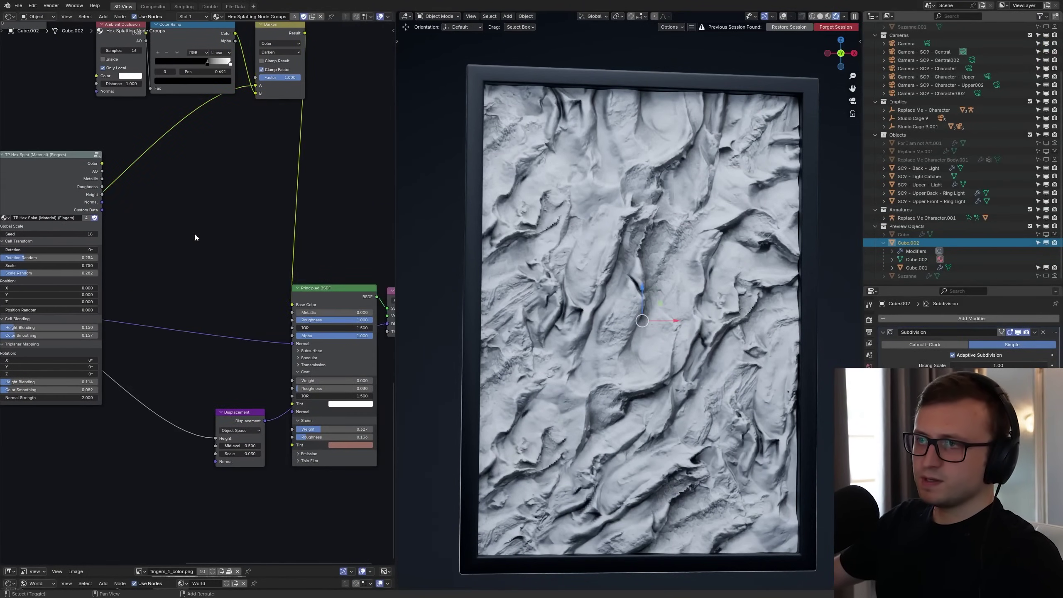
pyautogui.hotkey('shift', 'a')
pyautogui.press('space')
pyautogui.write('mix c')
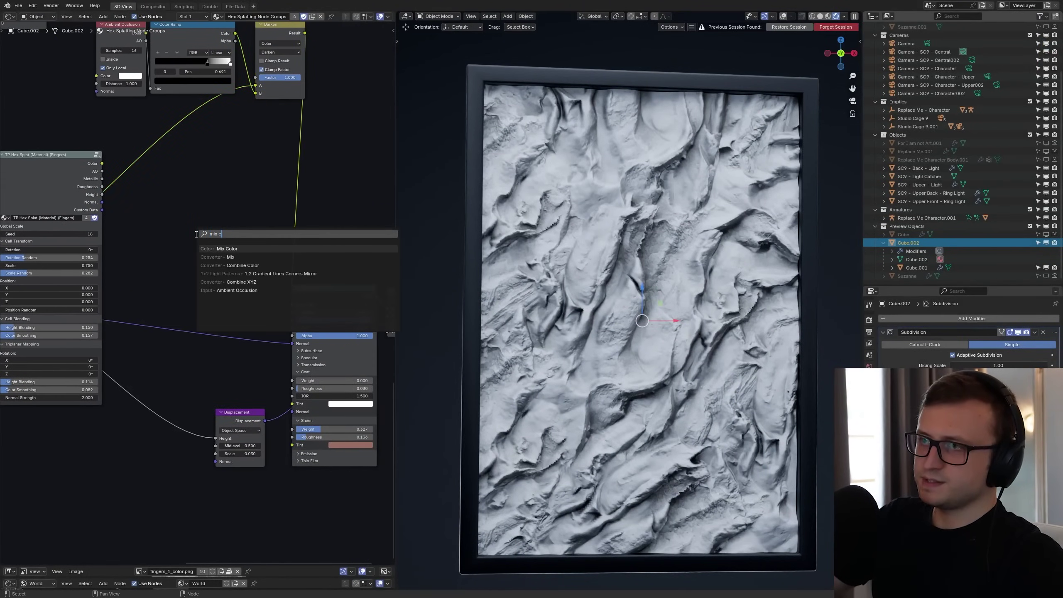
pyautogui.press('Return')
pyautogui.click(189, 204)
# Connect the Fingers group's Height to the Mix node's A input and the Scalpel group's Height to B
pyautogui.moveTo(189, 204); pyautogui.dragTo(271, 234, button='middle')
pyautogui.moveTo(183, 225); pyautogui.dragTo(270, 296)
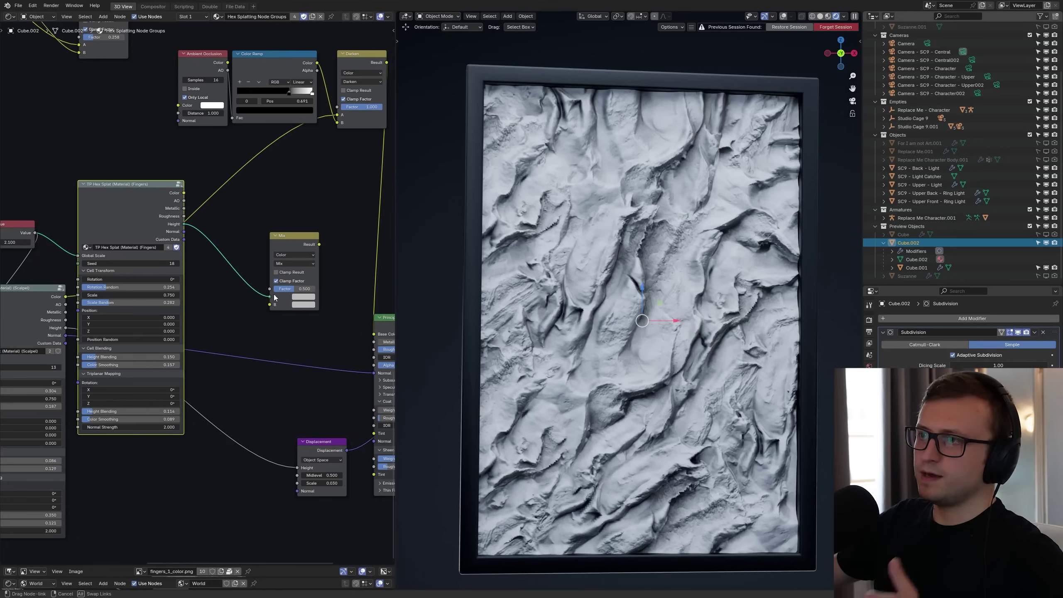
pyautogui.moveTo(66, 328); pyautogui.dragTo(268, 304)
# Disconnect the links feeding the Principled BSDF's Base Color and Normal inputs
pyautogui.moveTo(328, 309); pyautogui.dragTo(254, 311, button='middle')
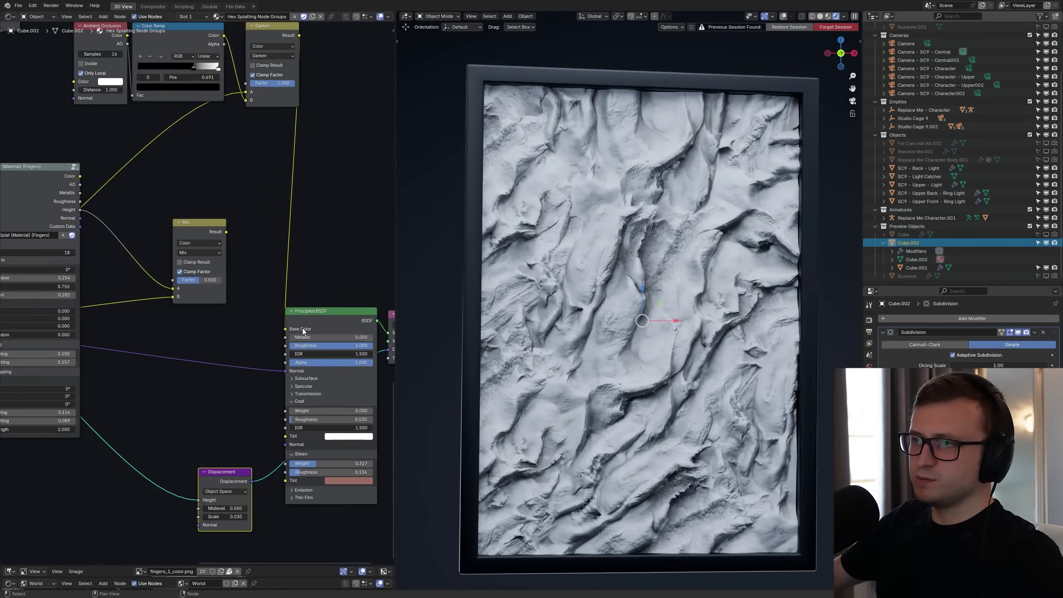
pyautogui.moveTo(267, 334); pyautogui.dragTo(232, 315, button='middle')
pyautogui.moveTo(248, 310); pyautogui.dragTo(219, 304)
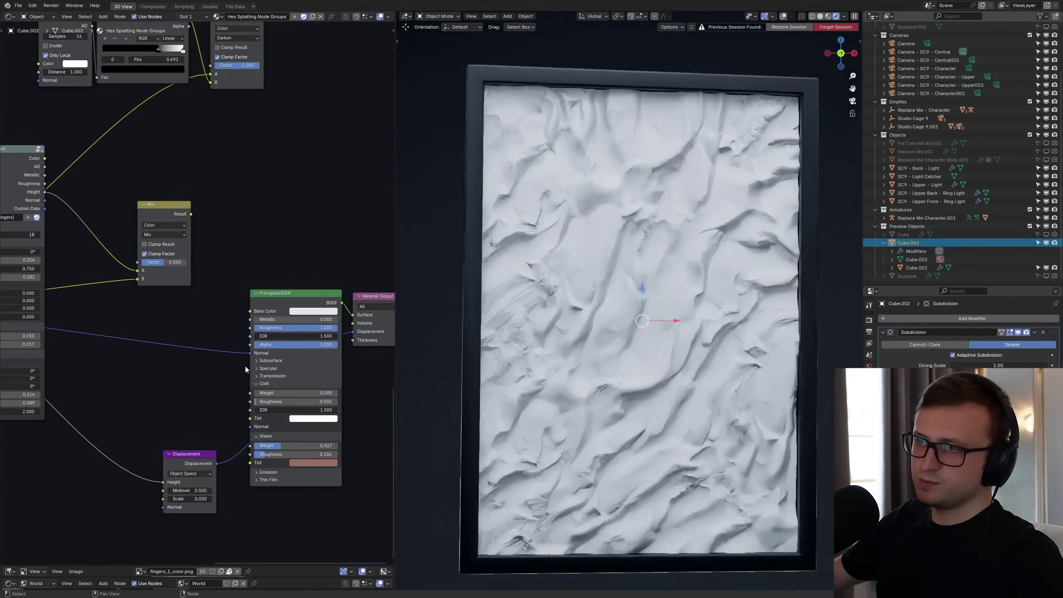
pyautogui.moveTo(249, 353); pyautogui.dragTo(211, 350)
# Reposition the Displacement node and connect the Mix node's Result to its Height input
pyautogui.moveTo(188, 454); pyautogui.dragTo(176, 427)
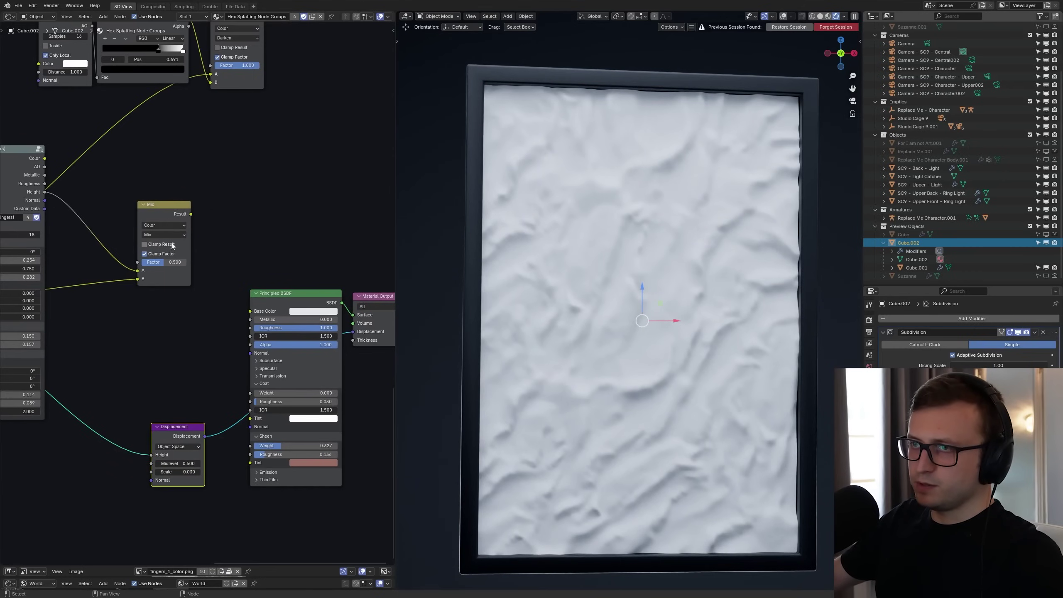
pyautogui.moveTo(171, 243); pyautogui.dragTo(235, 227, button='middle')
pyautogui.moveTo(254, 199); pyautogui.dragTo(214, 439)
# Trackball-rotate the framed panel and vary the height Mix node's Factor to compare the Fingers and Scalpel displacement
pyautogui.moveTo(273, 368); pyautogui.dragTo(246, 372, button='middle')
pyautogui.scroll(2, 245, 372)
pyautogui.press('r')
pyautogui.press('r')
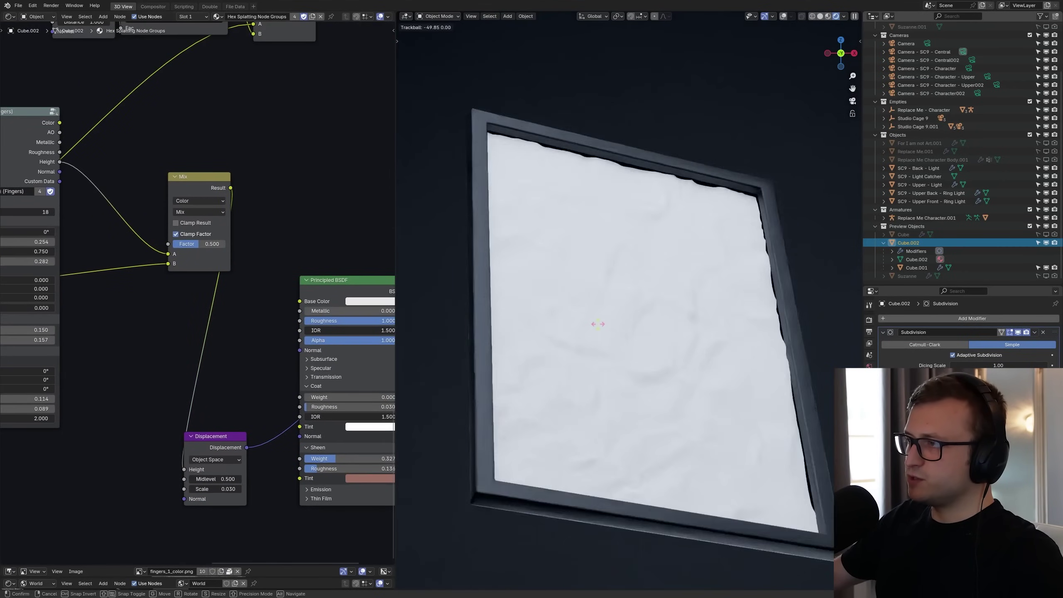
pyautogui.click(592, 390)
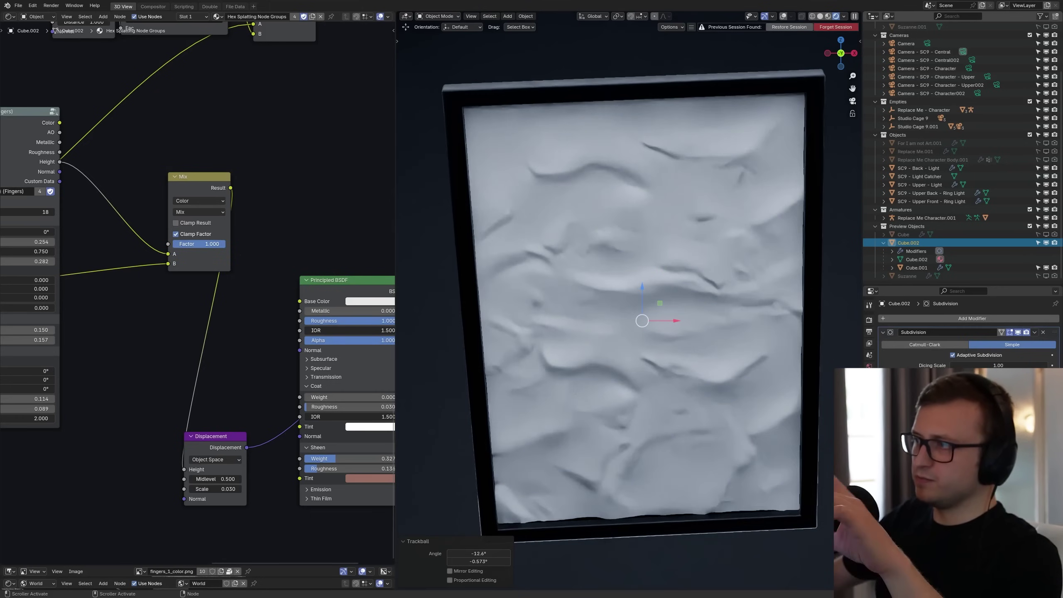
pyautogui.moveTo(196, 244); pyautogui.dragTo(228, 244)
# Set the height Mix node's blending mode to Overlay and its Factor to 1.000
pyautogui.click(254, 346)
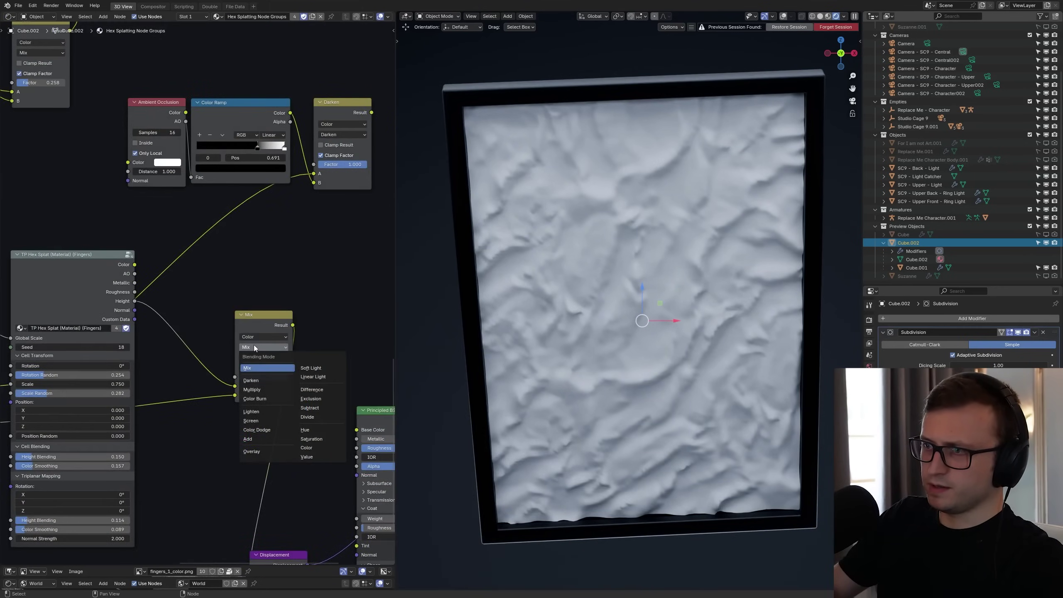
pyautogui.click(251, 451)
pyautogui.scroll(2, 273, 395)
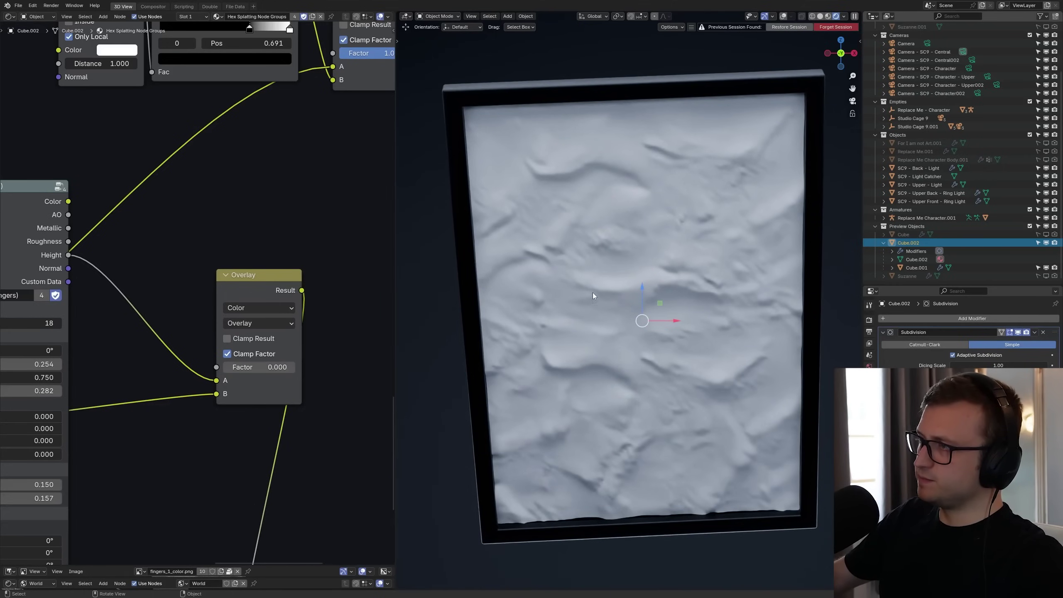
pyautogui.moveTo(251, 367); pyautogui.dragTo(330, 367)
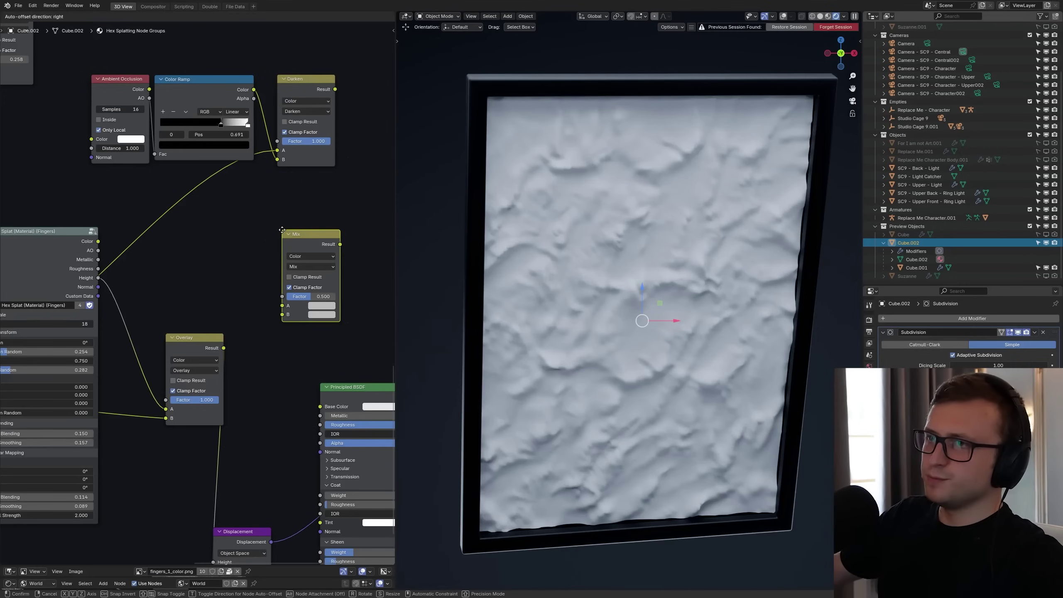
# Place a second Mix Color node above the Overlay node, feeding Fingers Color to A, Scalpel Color to B, and its Result to Base Color
pyautogui.moveTo(309, 231); pyautogui.dragTo(249, 208)
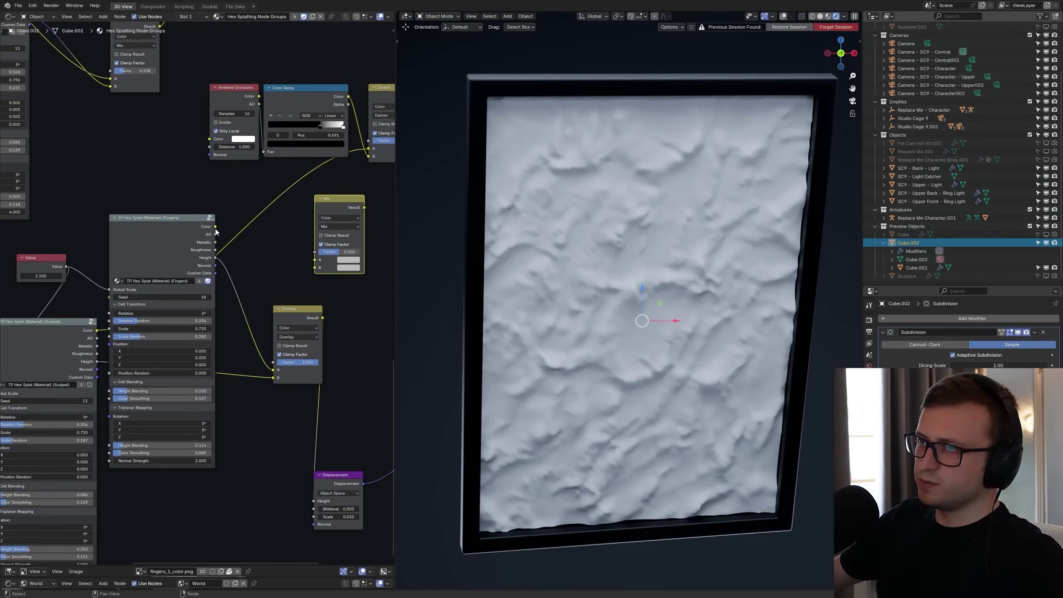
pyautogui.moveTo(209, 226); pyautogui.dragTo(308, 259)
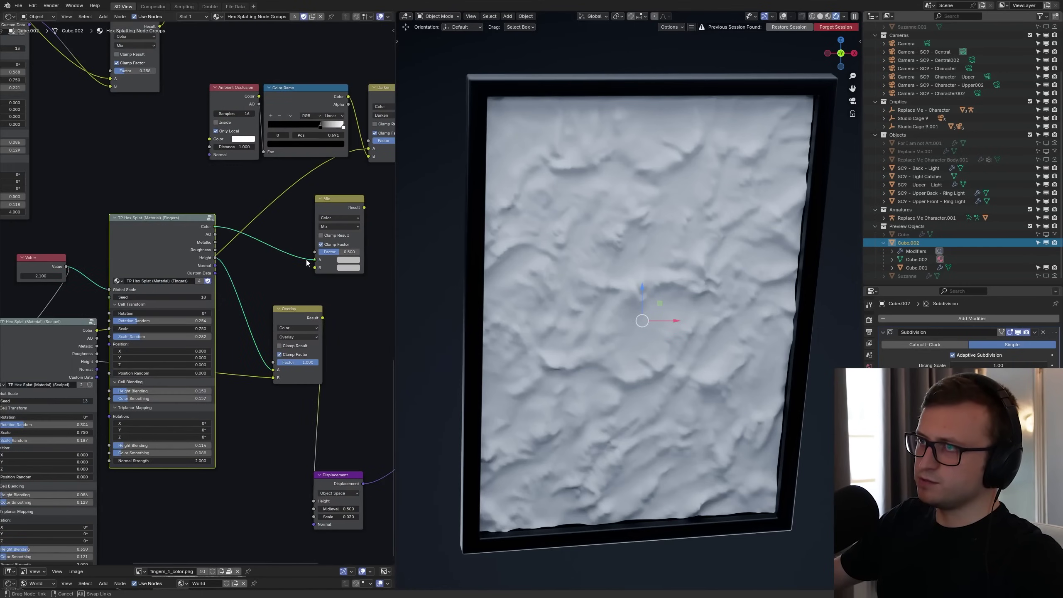
pyautogui.moveTo(91, 330); pyautogui.dragTo(301, 273)
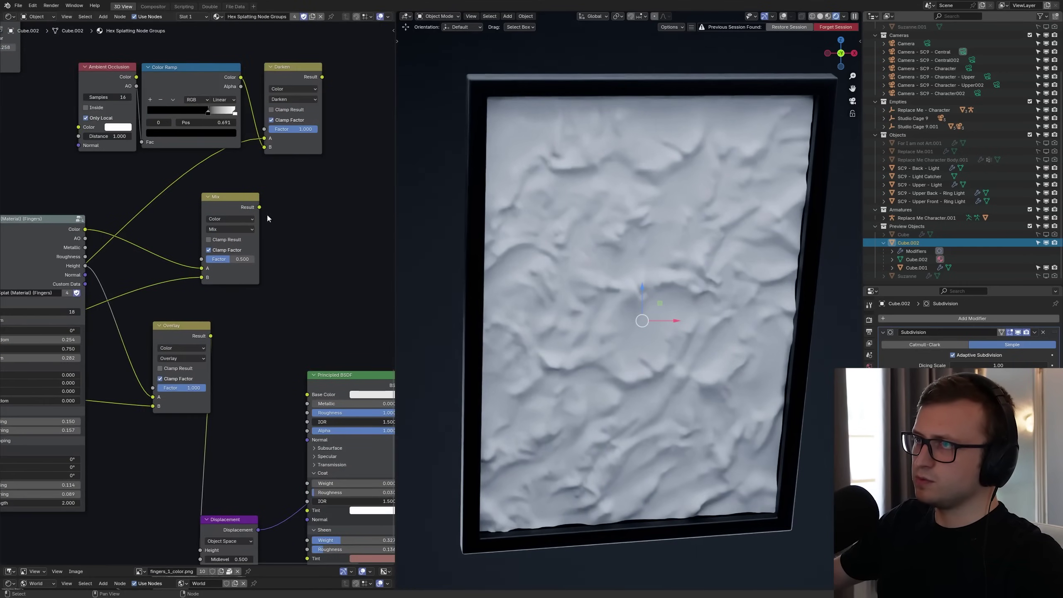
pyautogui.moveTo(259, 207); pyautogui.dragTo(312, 391)
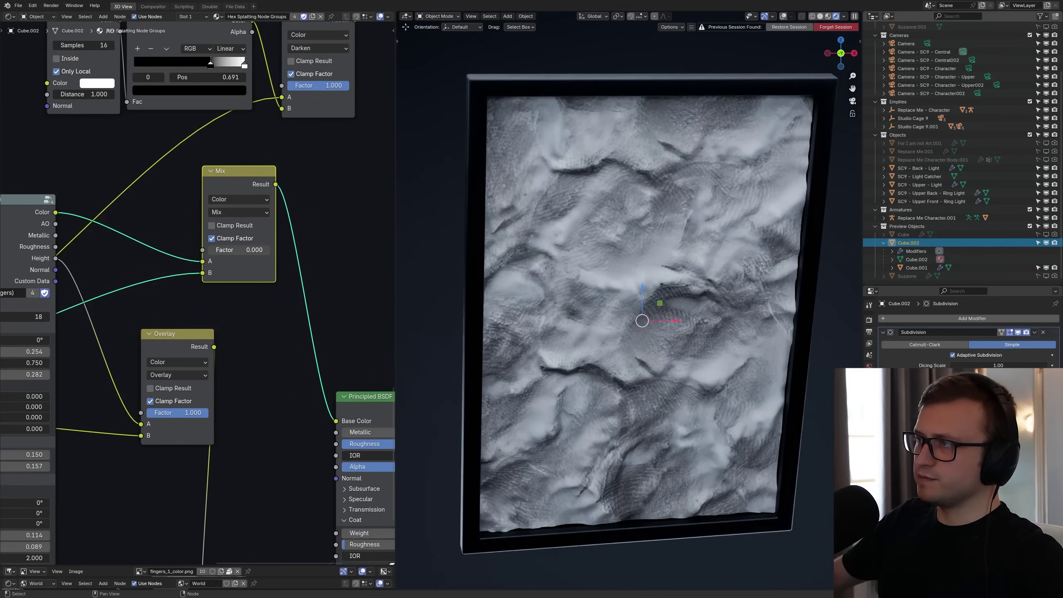
# Raise the color Mix node's Factor to 1.000 and trackball-rotate the framed panel to check the surface
pyautogui.moveTo(239, 250); pyautogui.dragTo(270, 250)
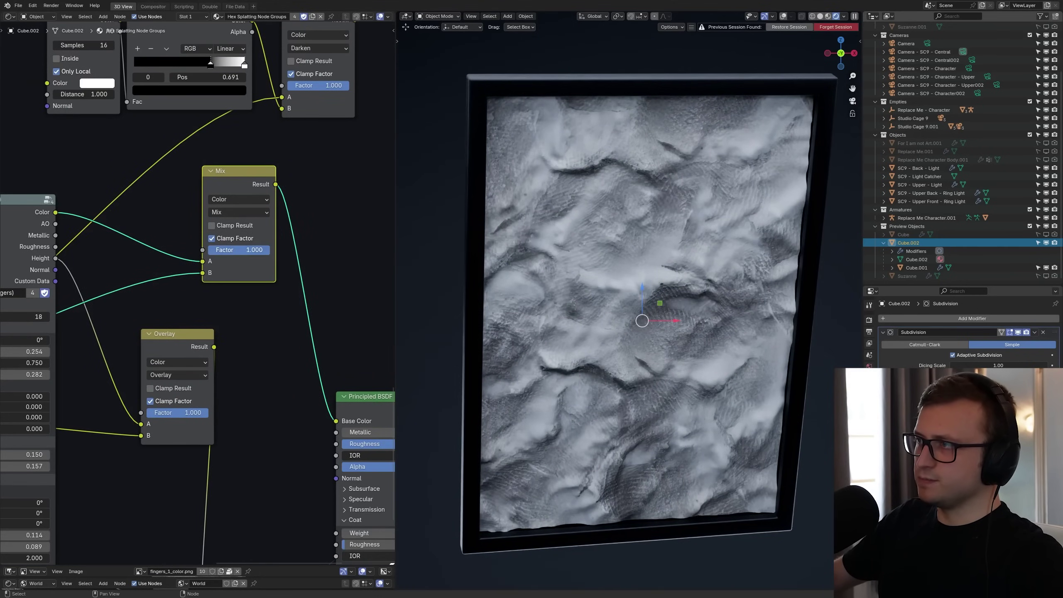
pyautogui.press('r')
pyautogui.press('r')
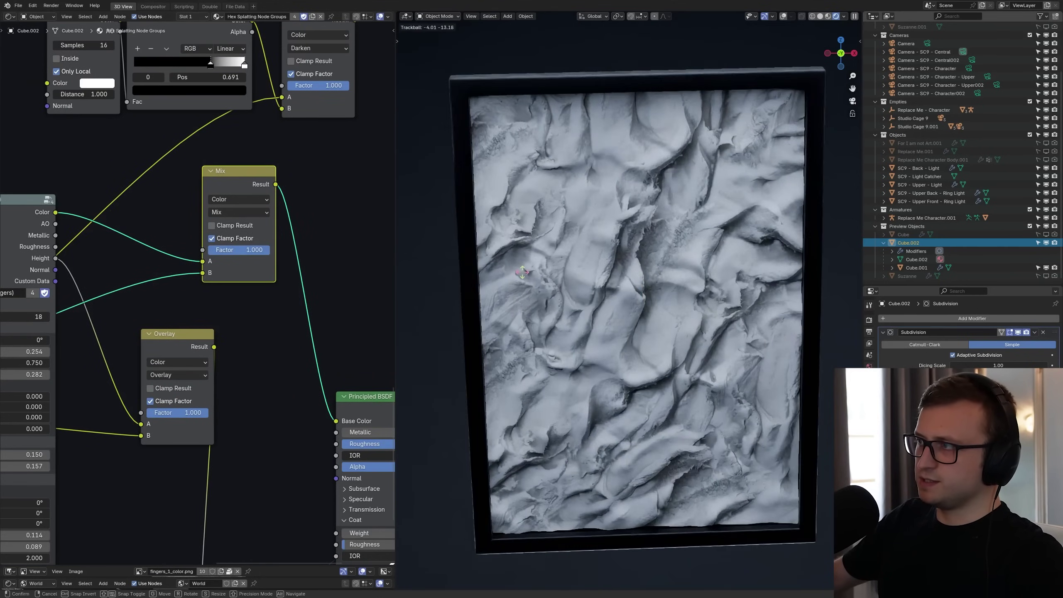
pyautogui.click(522, 272)
# Set the color Mix node to Overlay with a Factor of about 0.925, and trackball-rotate the framed panel
pyautogui.moveTo(264, 250)
pyautogui.mouseDown()
pyautogui.moveTo(208, 250)
pyautogui.moveTo(264, 250)
pyautogui.mouseUp()
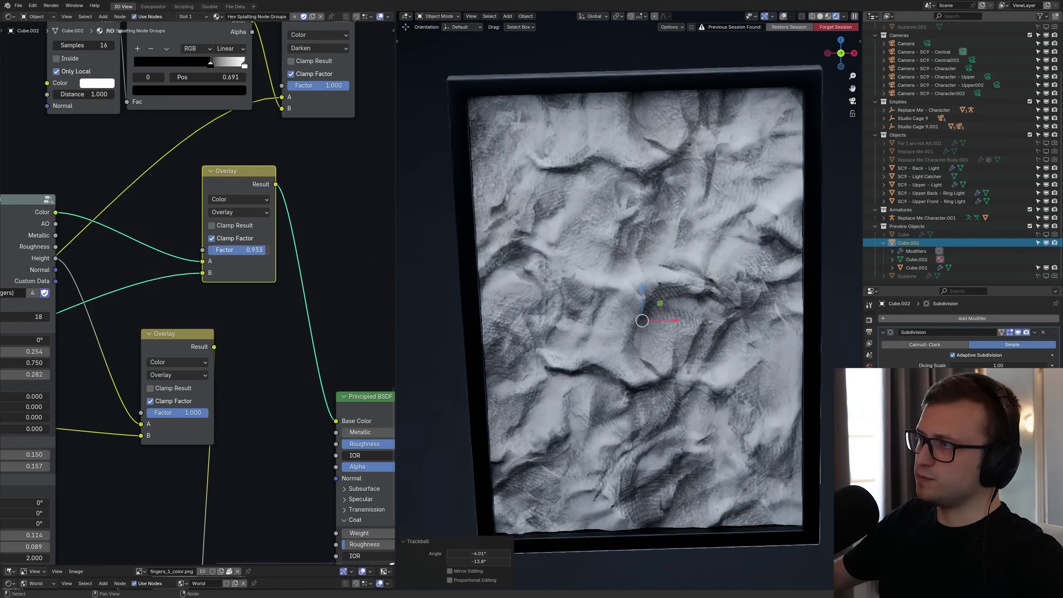
pyautogui.press('r')
pyautogui.press('r')
pyautogui.click(486, 293)
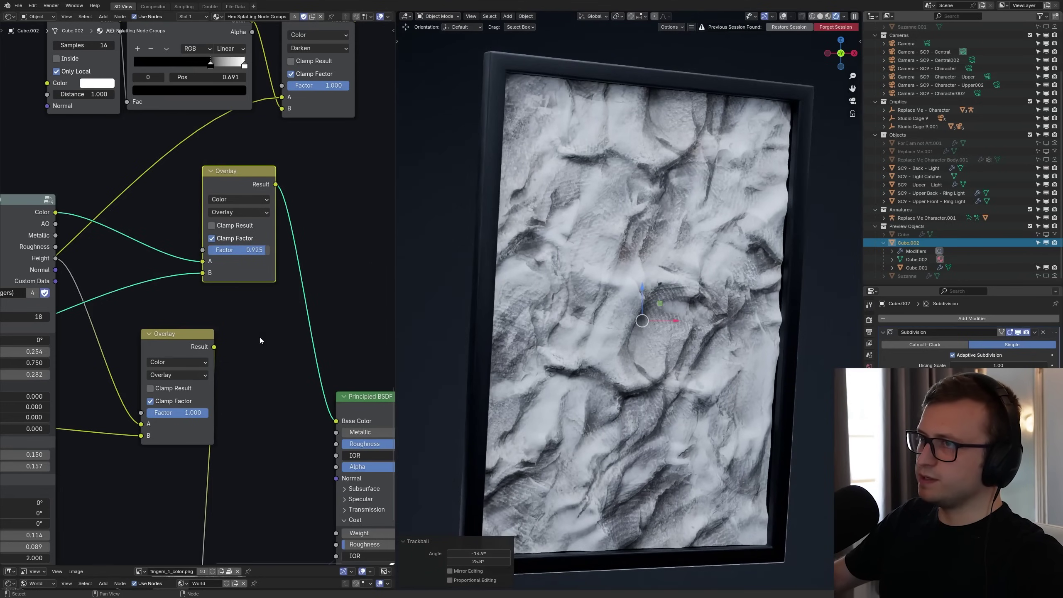
# Set Rotation Random to about 0.482 on the Scalpel group and about 0.475 on the Fingers group
pyautogui.keyDown('shift'); pyautogui.scroll(-3, 259, 339); pyautogui.keyUp('shift')
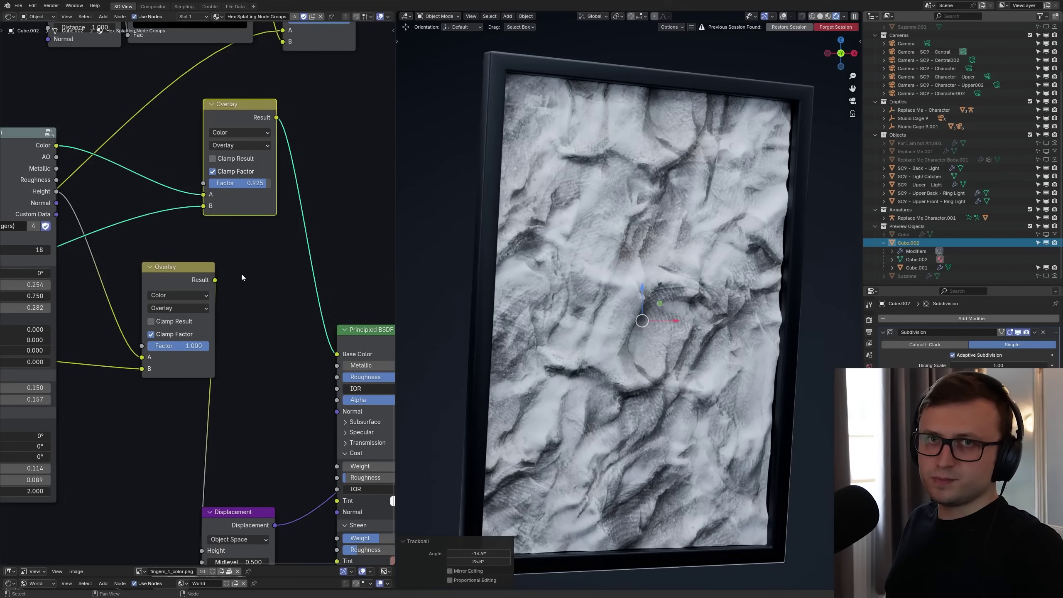
pyautogui.scroll(-3, 242, 277)
pyautogui.moveTo(242, 278); pyautogui.dragTo(422, 241, button='middle')
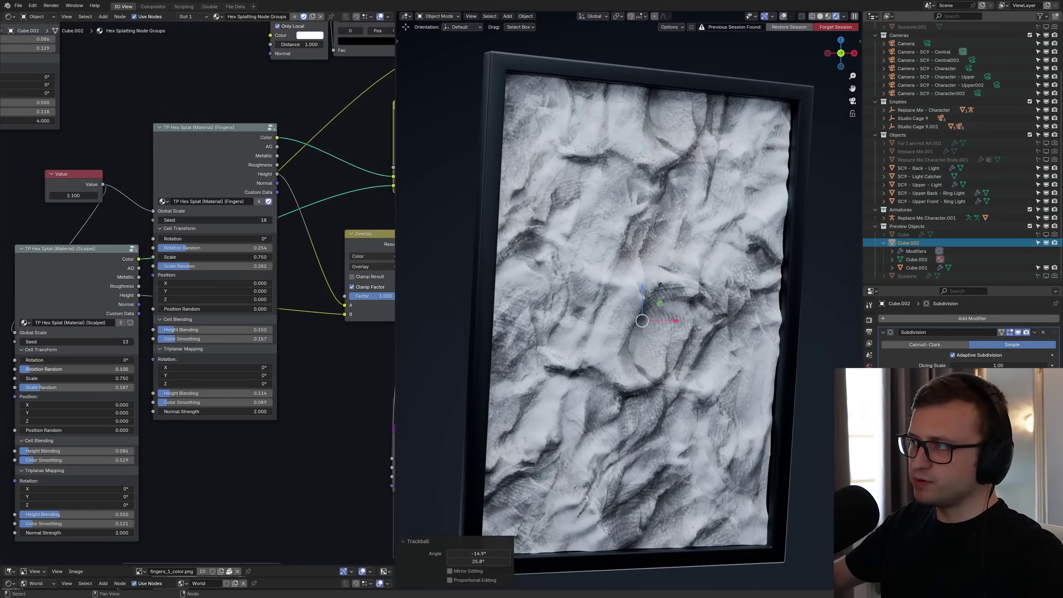
pyautogui.moveTo(75, 369); pyautogui.dragTo(117, 369)
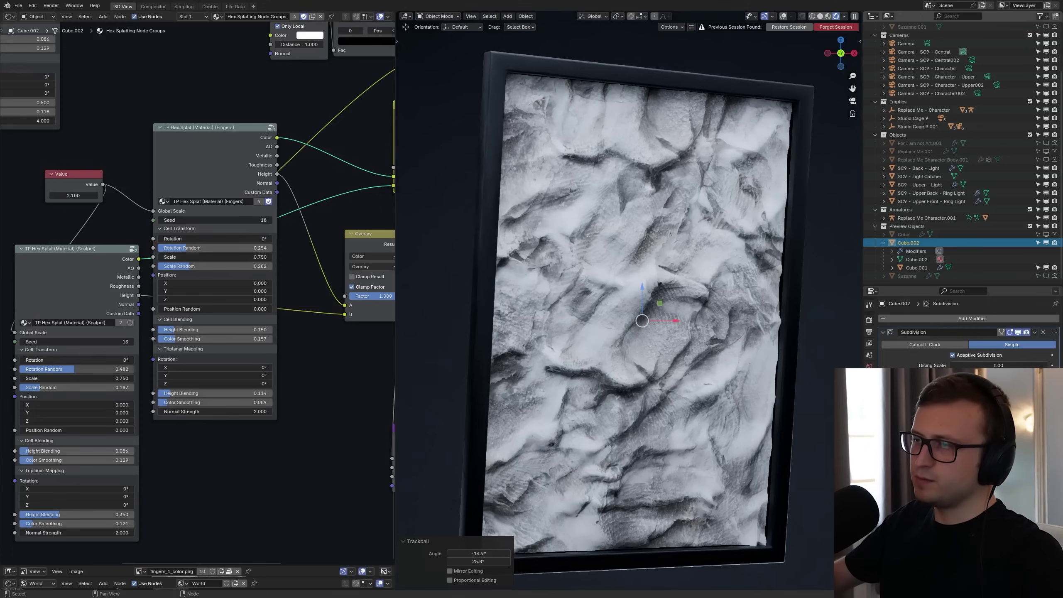
pyautogui.moveTo(215, 247)
pyautogui.mouseDown()
pyautogui.moveTo(192, 247)
pyautogui.moveTo(211, 247)
pyautogui.mouseUp()
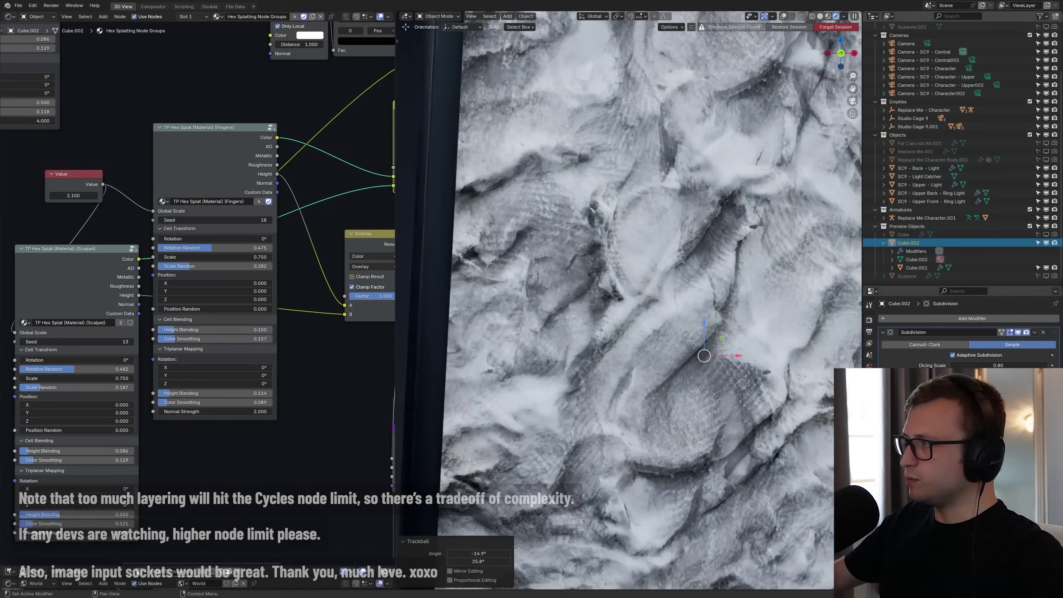
# Set the framed panel's Subdivision Dicing Scale to 0.10 with smooth shading, and inspect the finer displacement
pyautogui.click(1003, 365)
pyautogui.press('Return')
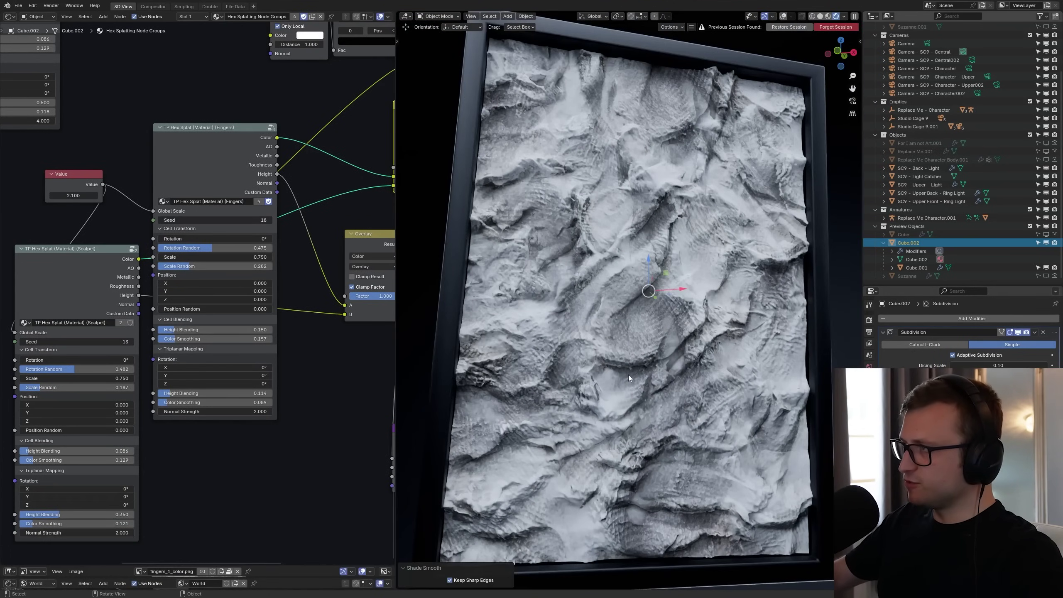
pyautogui.moveTo(628, 374); pyautogui.dragTo(647, 367, button='middle')
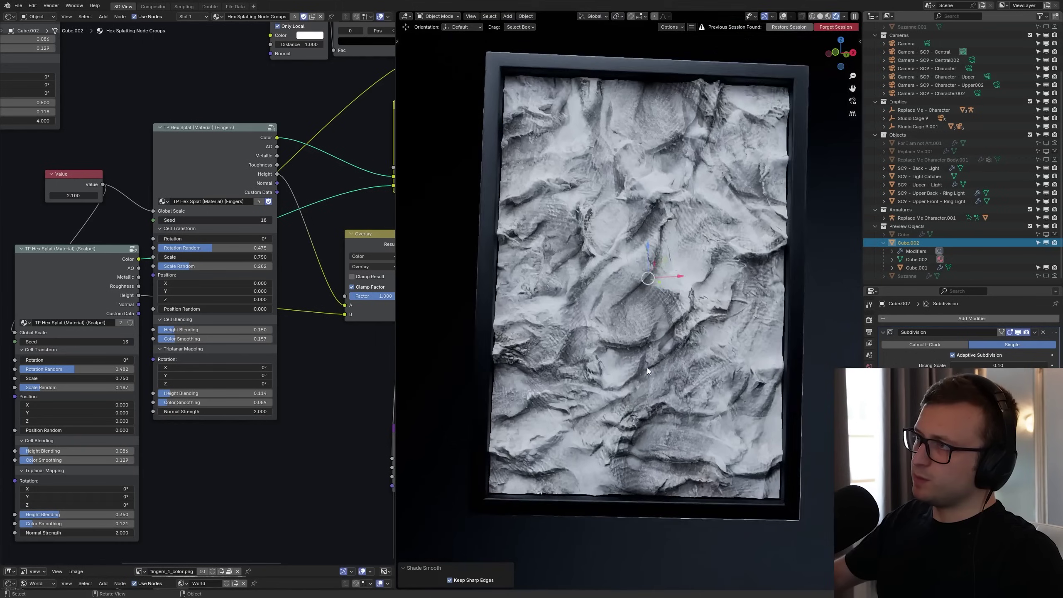
pyautogui.scroll(2, 645, 369)
# Lower the Fingers group's Rotation Random to about 0.289 while checking the surface detail up close
pyautogui.moveTo(211, 247)
pyautogui.mouseDown()
pyautogui.moveTo(185, 248)
pyautogui.moveTo(207, 246)
pyautogui.mouseUp()
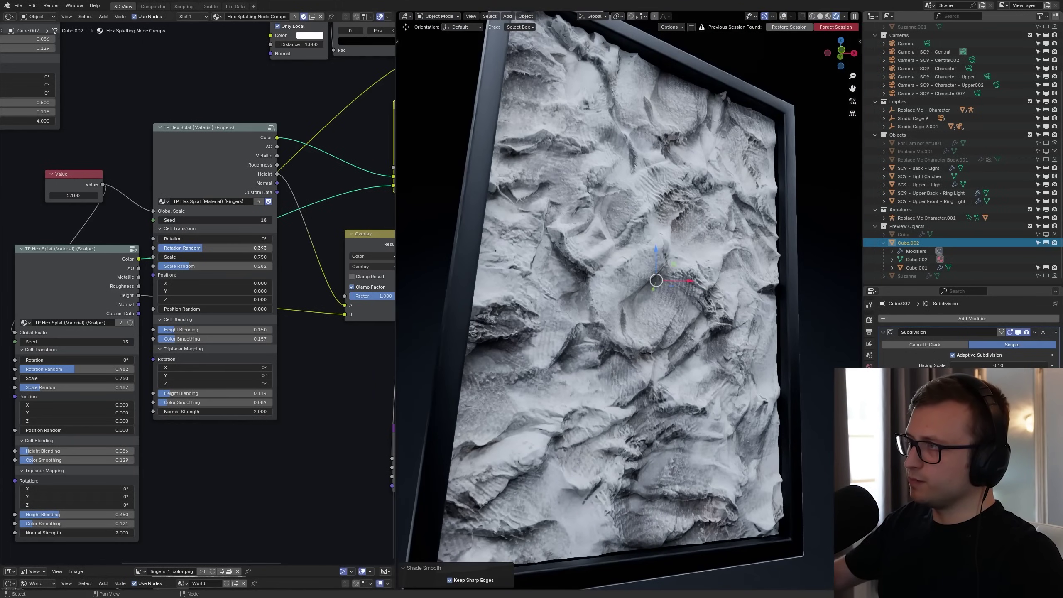
pyautogui.scroll(5, 704, 276)
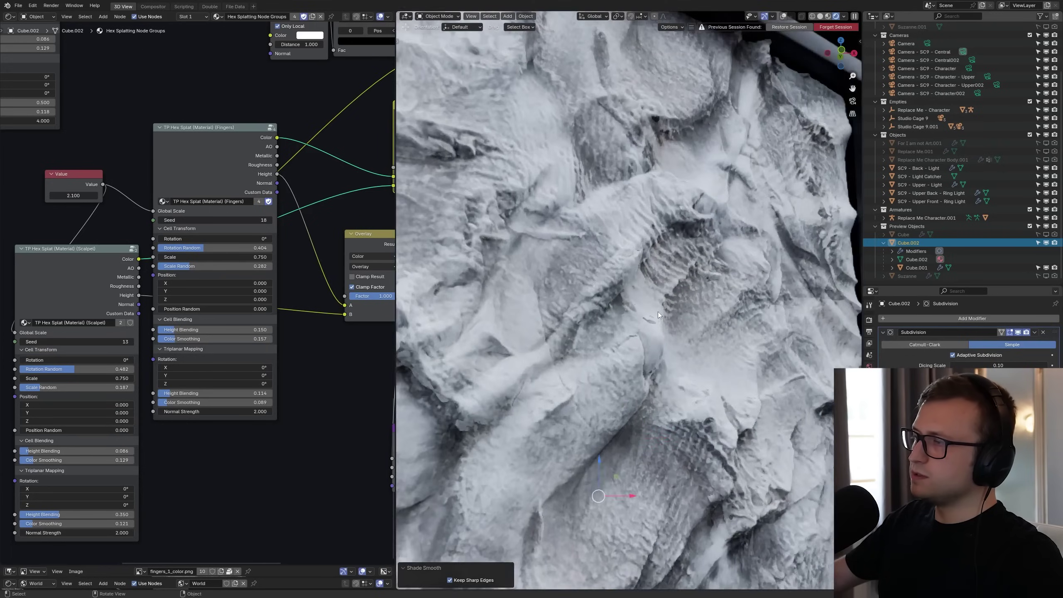
pyautogui.scroll(2, 658, 313)
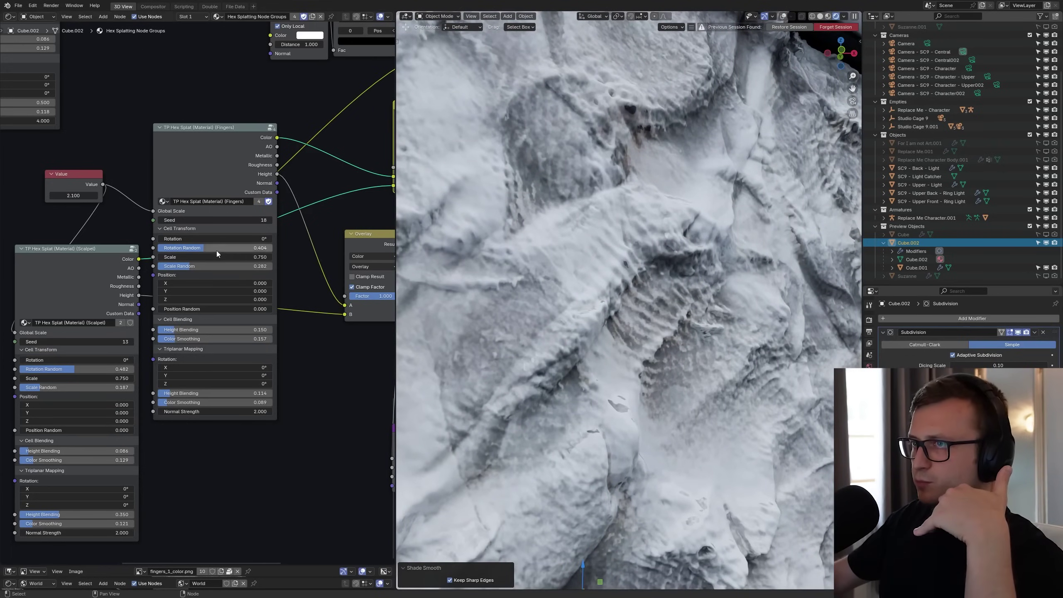
pyautogui.moveTo(201, 248); pyautogui.dragTo(188, 248)
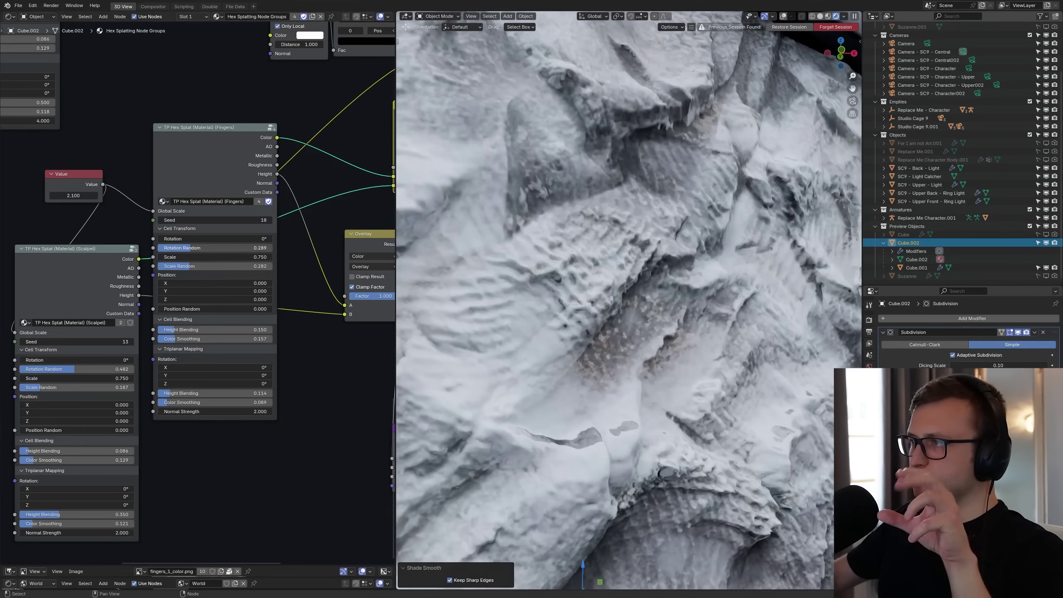
# Select the framed panel and trackball-rotate it to examine the full clay surface
pyautogui.scroll(-3, 622, 287)
pyautogui.scroll(-3, 623, 287)
pyautogui.moveTo(623, 287); pyautogui.dragTo(641, 362, button='middle')
pyautogui.scroll(-1, 641, 352)
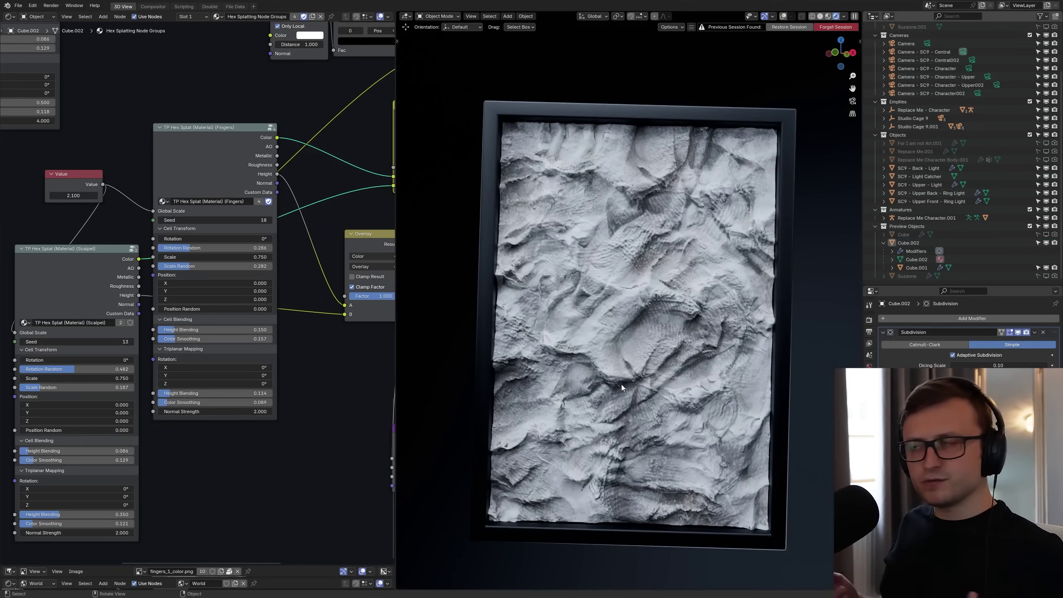
pyautogui.click(621, 383)
pyautogui.press('r')
pyautogui.press('r')
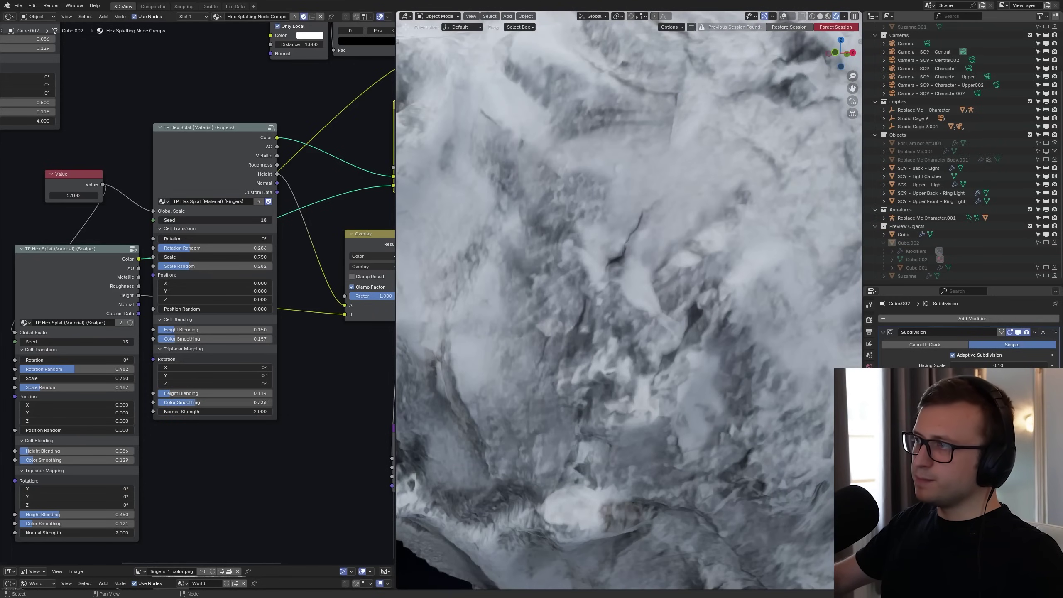
# Set the Fingers group's triplanar Color Smoothing to about 0.368, and connect its Height output to Displacement and Normal output to the Principled BSDF
pyautogui.moveTo(195, 402); pyautogui.dragTo(200, 402)
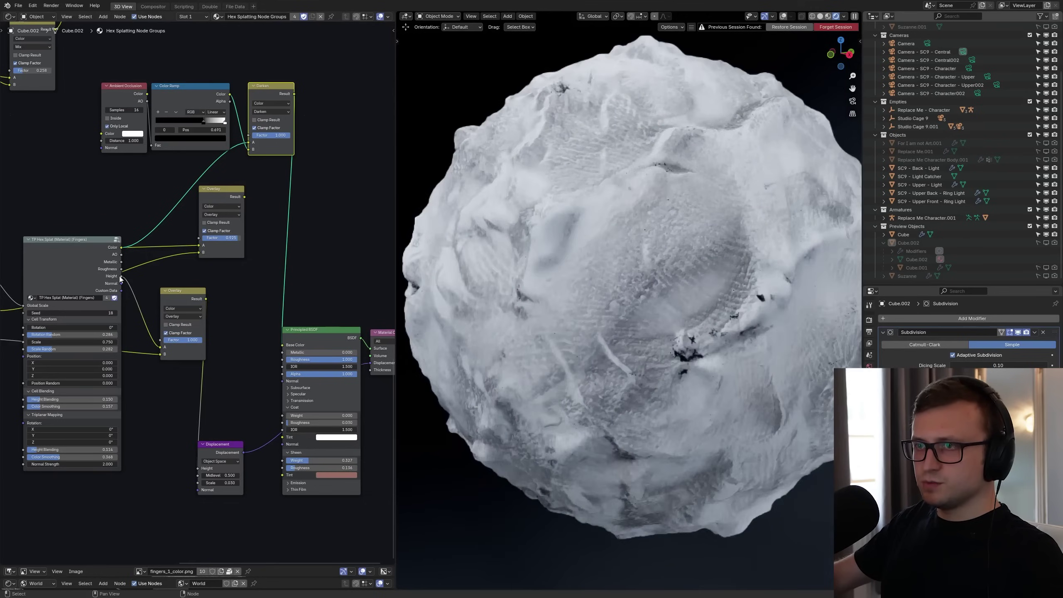
pyautogui.moveTo(121, 276); pyautogui.dragTo(194, 467)
pyautogui.moveTo(121, 283); pyautogui.dragTo(282, 381)
# Trackball-rotate the preview sphere by about -12.6° and -20.6°
pyautogui.scroll(-2, 645, 332)
pyautogui.click(644, 332)
pyautogui.press('r')
pyautogui.press('r')
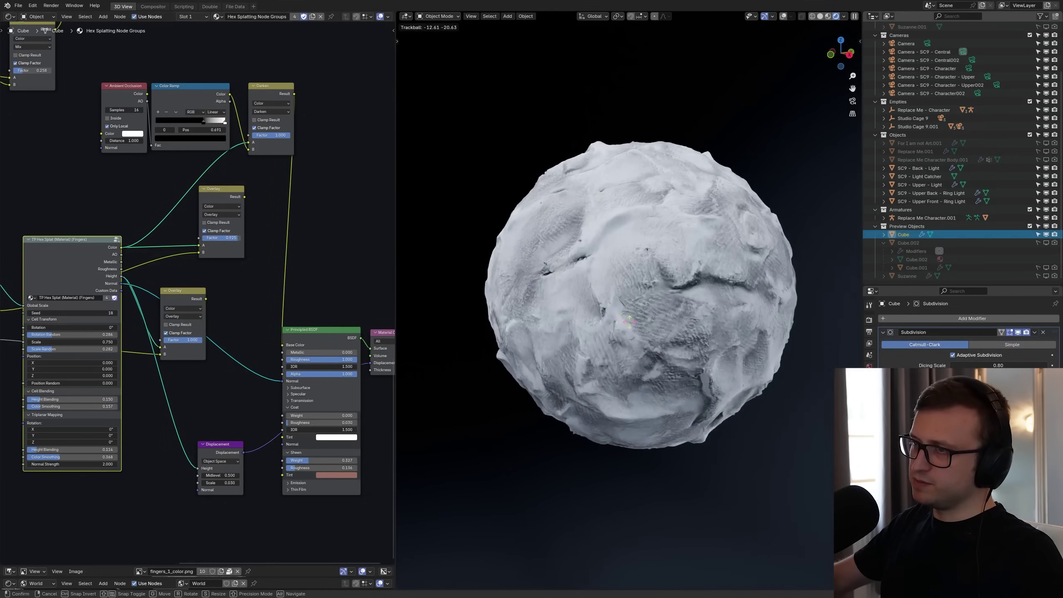
pyautogui.click(629, 321)
# Lower the Principled BSDF's Roughness to 0.000 and adjust its Metallic value to test a shinier surface
pyautogui.moveTo(314, 359); pyautogui.dragTo(257, 359)
pyautogui.moveTo(278, 359); pyautogui.dragTo(266, 348, button='middle')
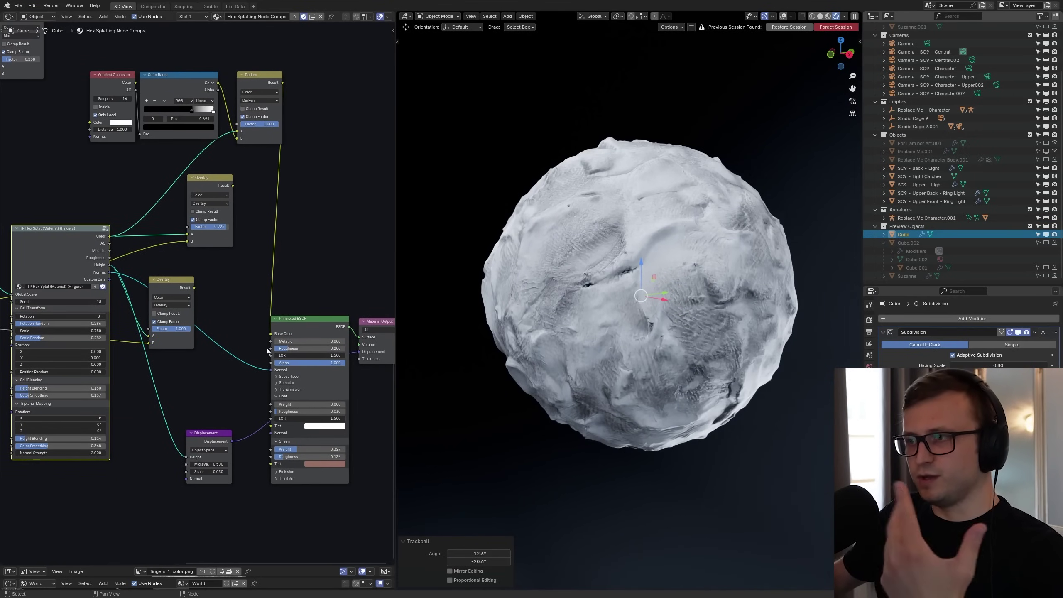
pyautogui.scroll(3, 274, 346)
pyautogui.moveTo(77, 265); pyautogui.dragTo(221, 222, button='middle')
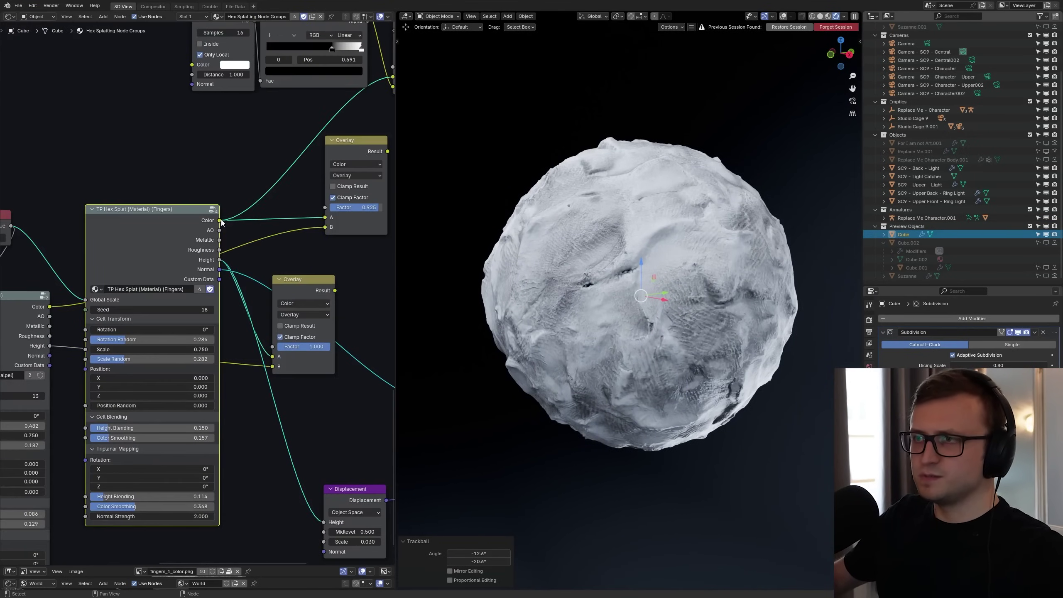
pyautogui.moveTo(346, 330); pyautogui.dragTo(76, 260, button='middle')
pyautogui.scroll(2, 200, 302)
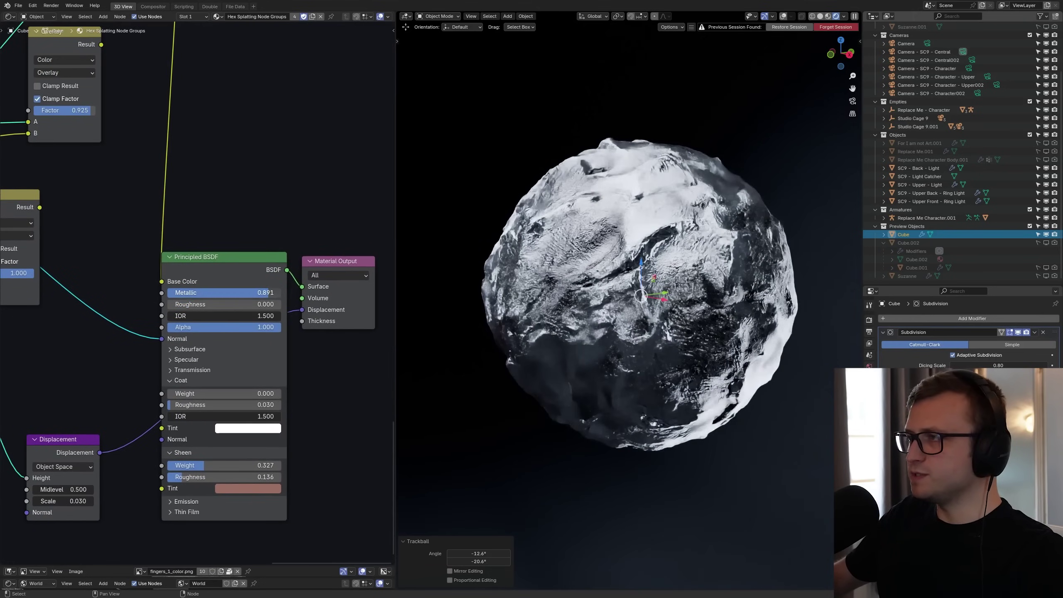
pyautogui.moveTo(269, 292); pyautogui.dragTo(191, 293)
# In the finished layered material, try a brighter gray-green for the second color of the Mix node below the Color Ramps
pyautogui.moveTo(184, 313); pyautogui.dragTo(249, 354, button='middle')
pyautogui.scroll(-5, 231, 292)
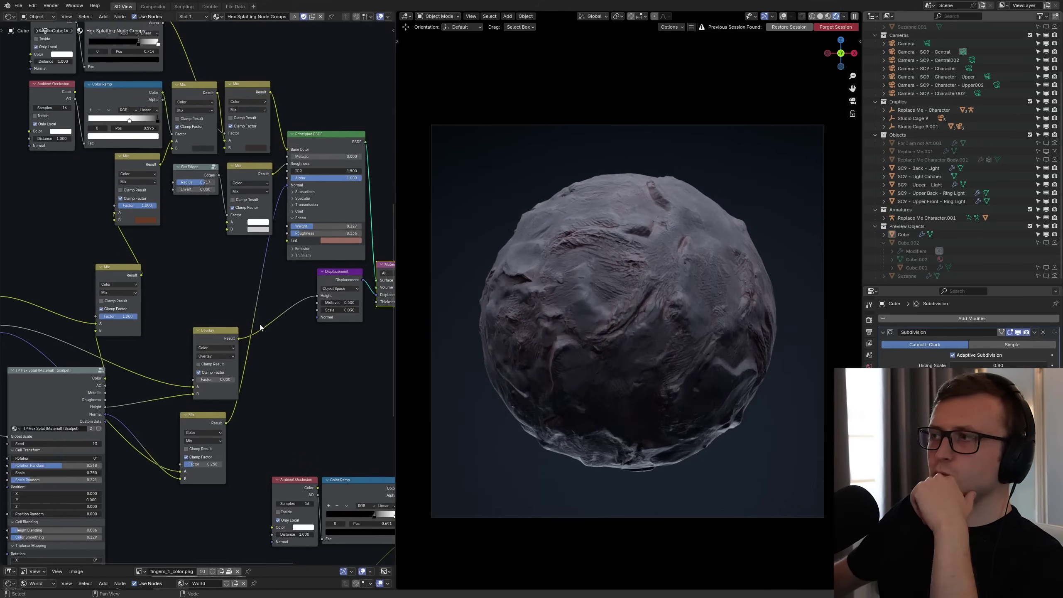
pyautogui.moveTo(167, 348); pyautogui.dragTo(236, 265, button='middle')
pyautogui.scroll(5, 275, 321)
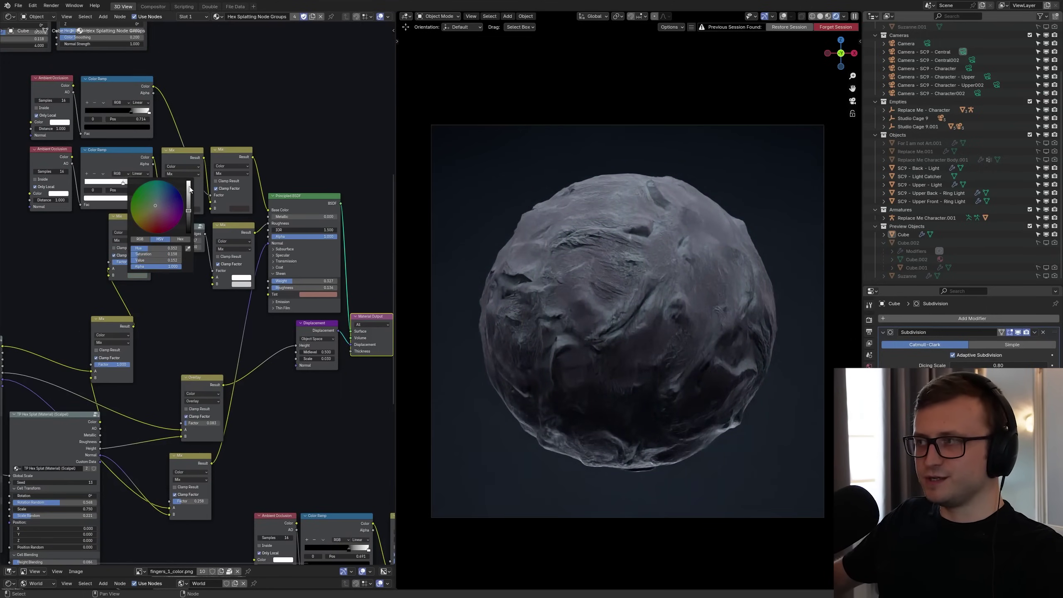
pyautogui.moveTo(188, 210)
pyautogui.mouseDown()
pyautogui.moveTo(189, 186)
pyautogui.moveTo(183, 204)
pyautogui.mouseUp()
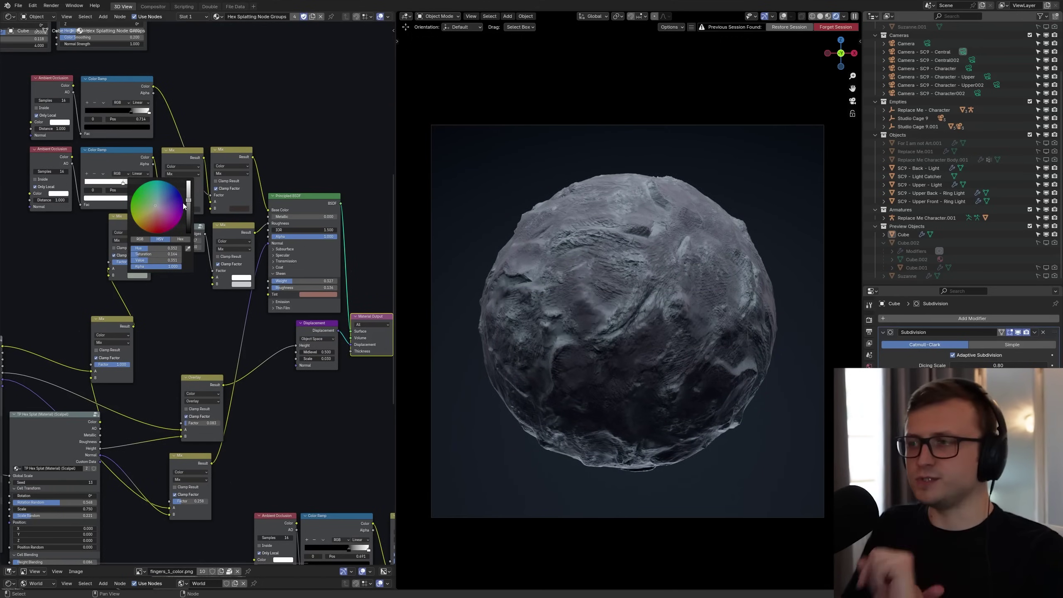
# Move the light stop of the upper ambient occlusion Color Ramp to about 0.832
pyautogui.moveTo(165, 142); pyautogui.dragTo(181, 143)
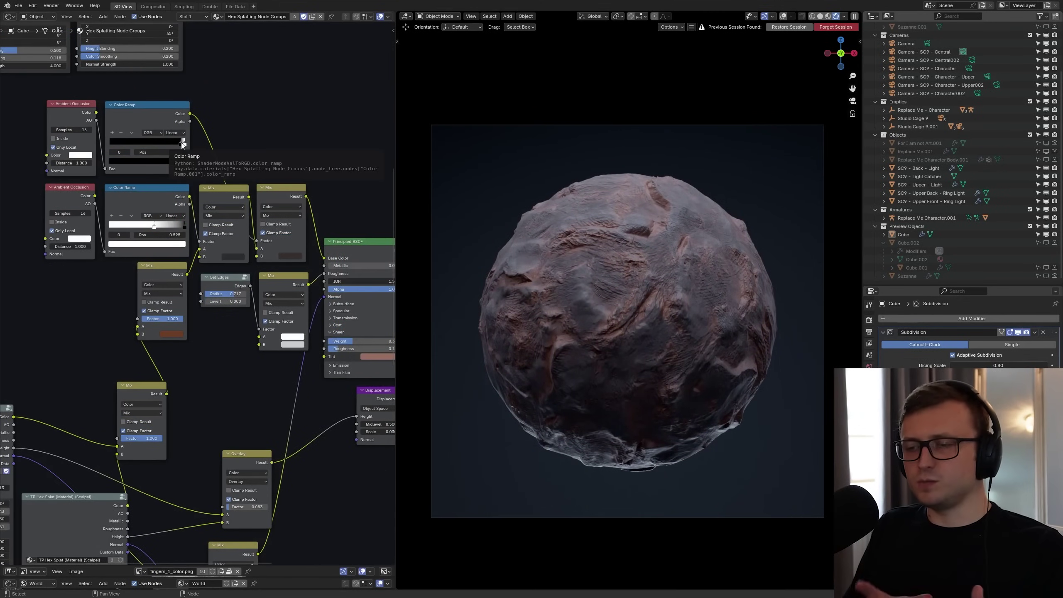
pyautogui.moveTo(173, 146); pyautogui.dragTo(174, 149)
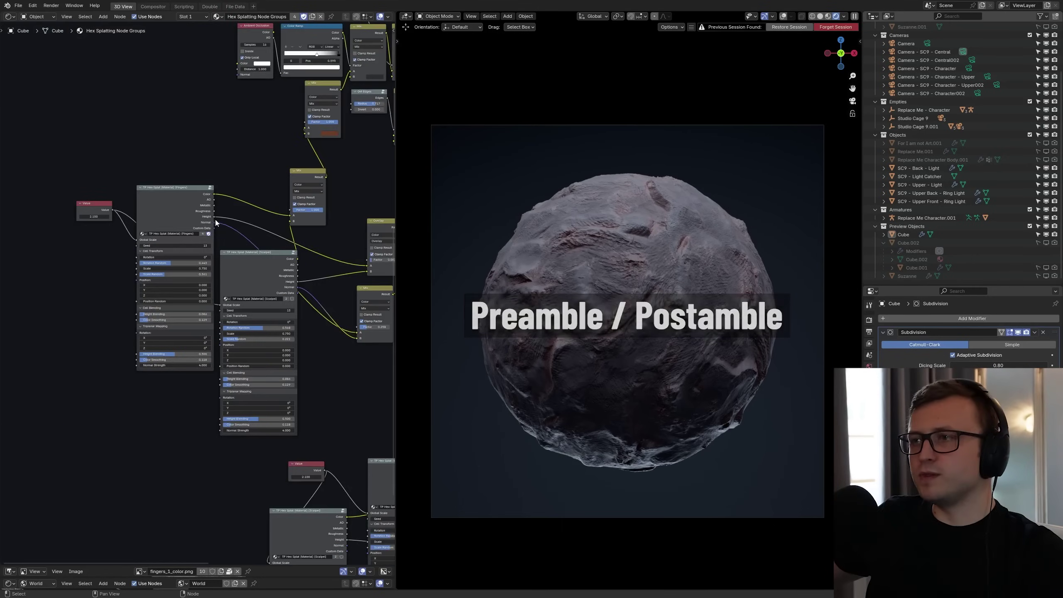
# Open the Fingers group and examine the three stacks of collapsed nodes between its preamble and postamble frames
pyautogui.scroll(2, 215, 219)
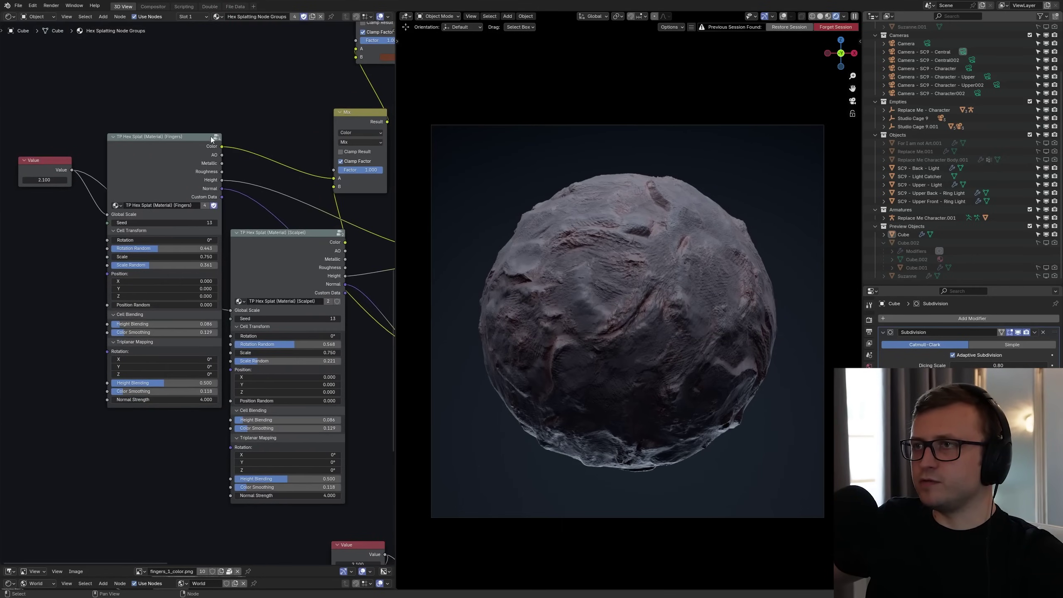
pyautogui.click(214, 138)
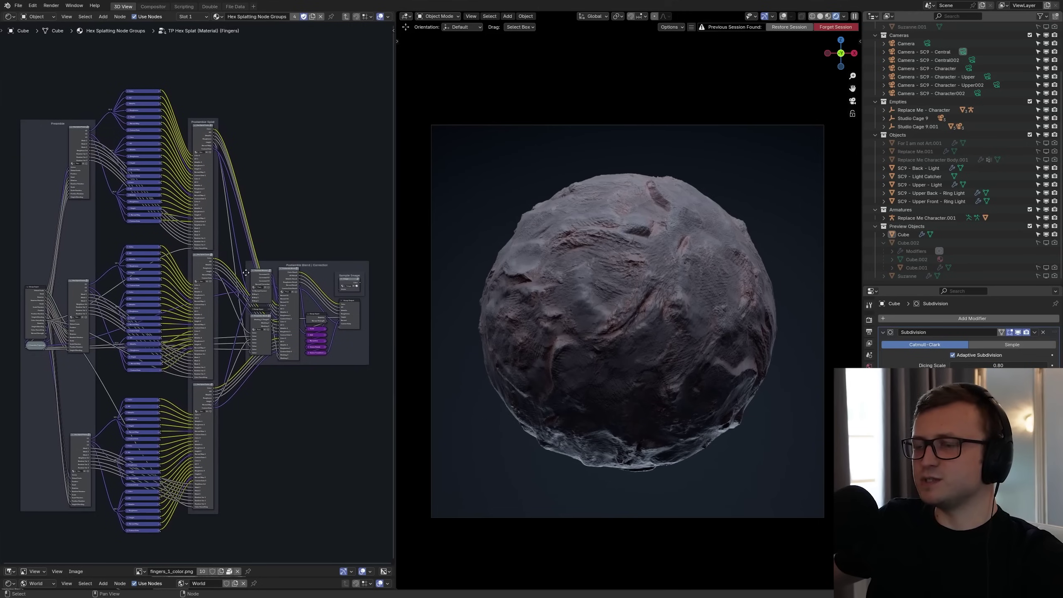
pyautogui.moveTo(246, 273); pyautogui.dragTo(250, 271, button='middle')
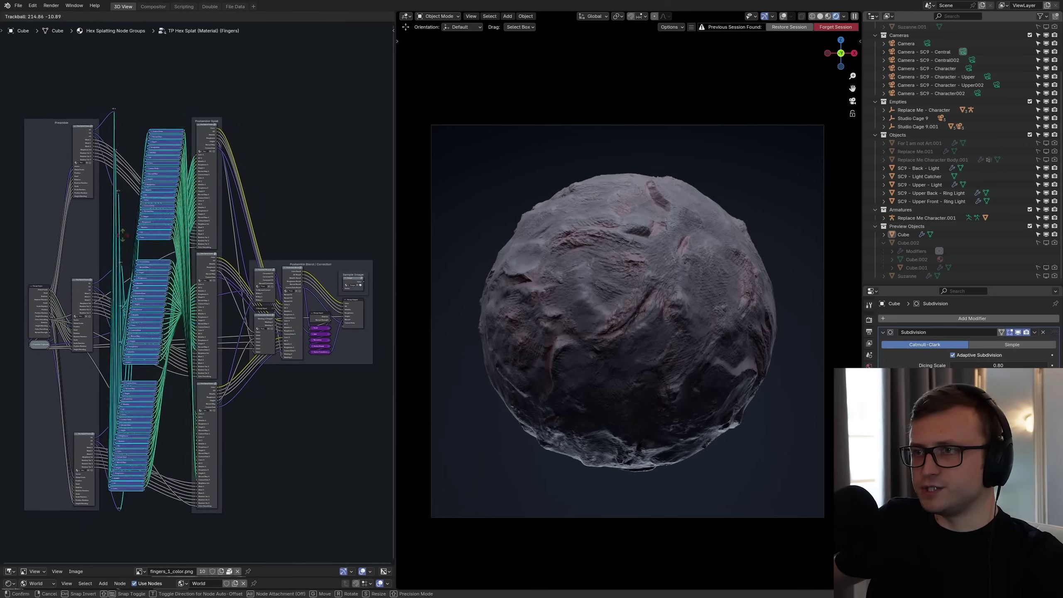
pyautogui.moveTo(141, 80)
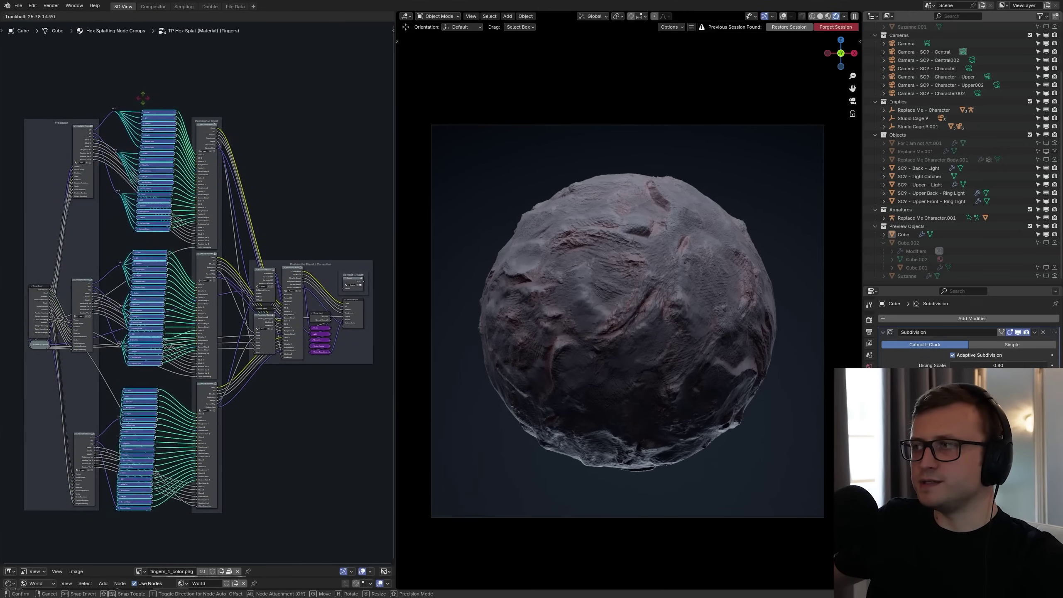
pyautogui.rightClick(145, 118)
pyautogui.click(304, 130)
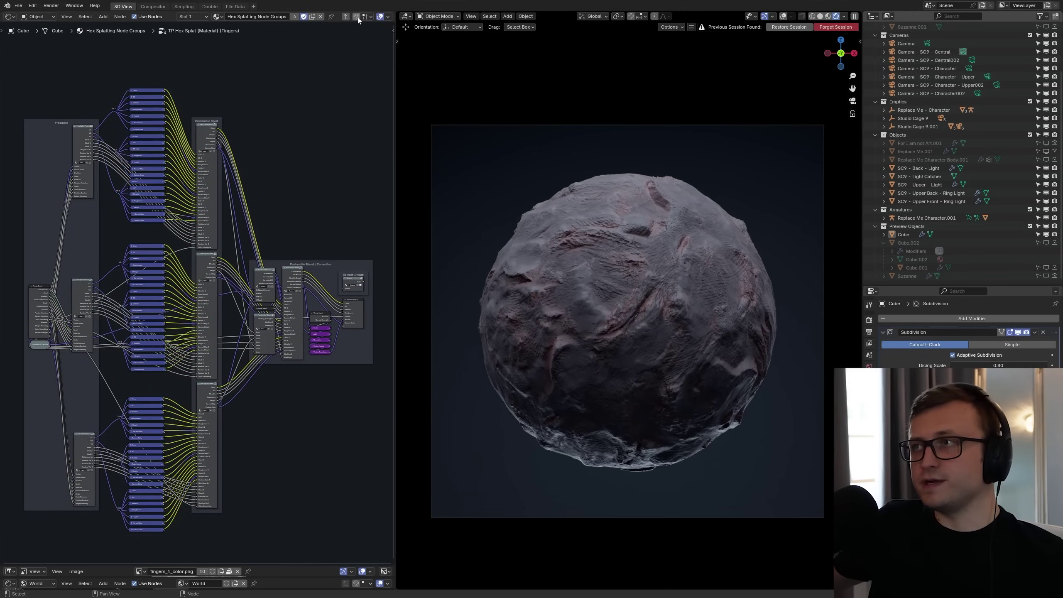
pyautogui.press('Tab')
# Move the Scalpel group node up beside the Fingers group and view its internal node layout
pyautogui.moveTo(262, 253); pyautogui.dragTo(256, 205)
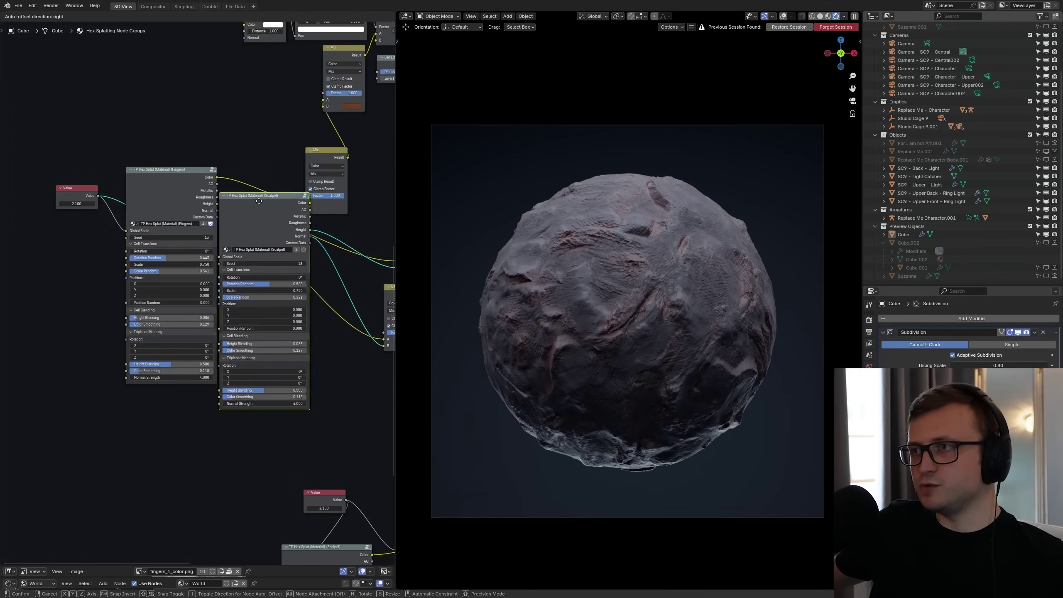
pyautogui.press('Tab')
pyautogui.scroll(-2, 213, 421)
pyautogui.scroll(-3, 213, 421)
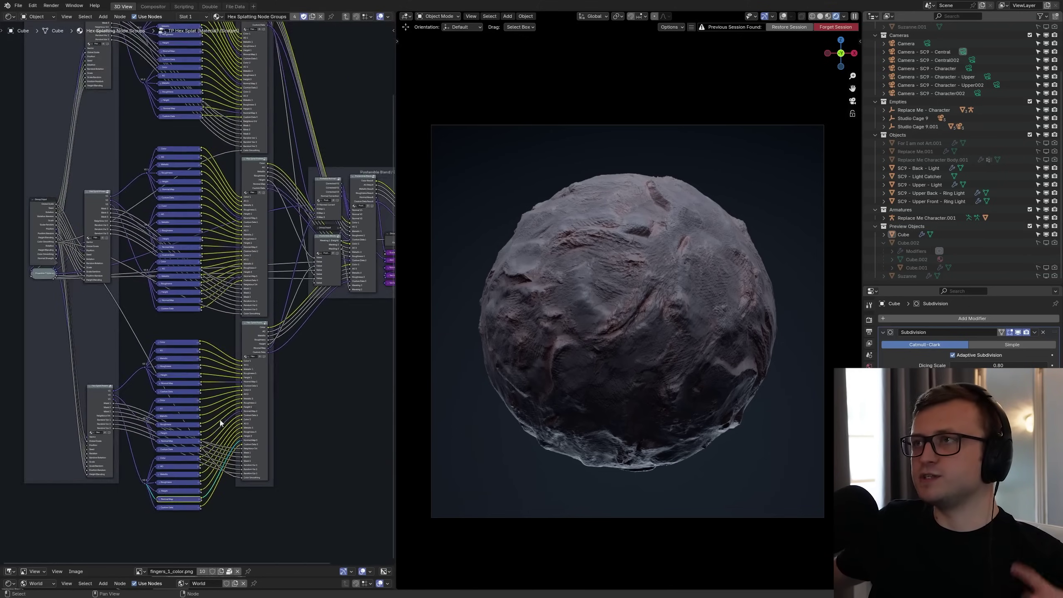
pyautogui.press('Tab')
pyautogui.scroll(4, 185, 276)
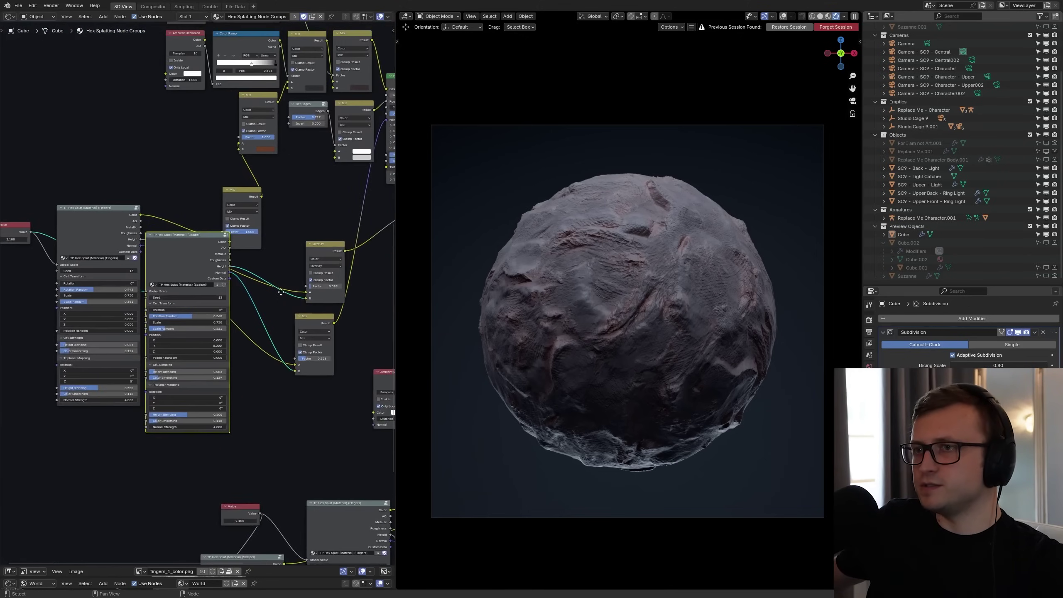
# Set the Fingers group's Rotation Random to about 0.625 and nudge the node slightly away from the Scalpel group
pyautogui.moveTo(66, 290)
pyautogui.mouseDown()
pyautogui.moveTo(101, 290)
pyautogui.moveTo(75, 290)
pyautogui.mouseUp()
pyautogui.moveTo(49, 205); pyautogui.dragTo(83, 213, button='middle')
pyautogui.scroll(1, 82, 213)
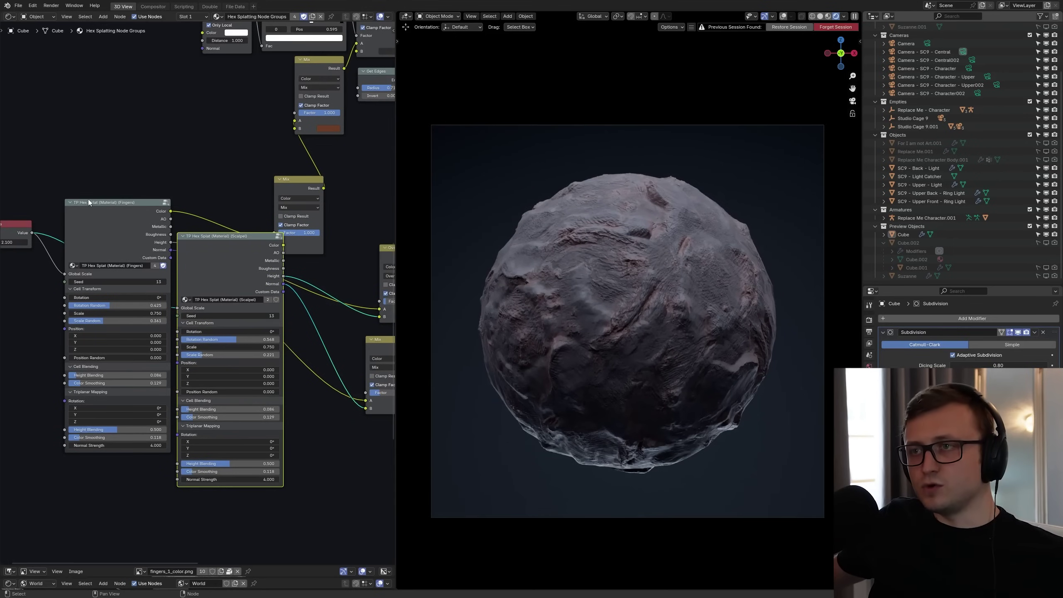
pyautogui.moveTo(88, 202); pyautogui.dragTo(84, 195)
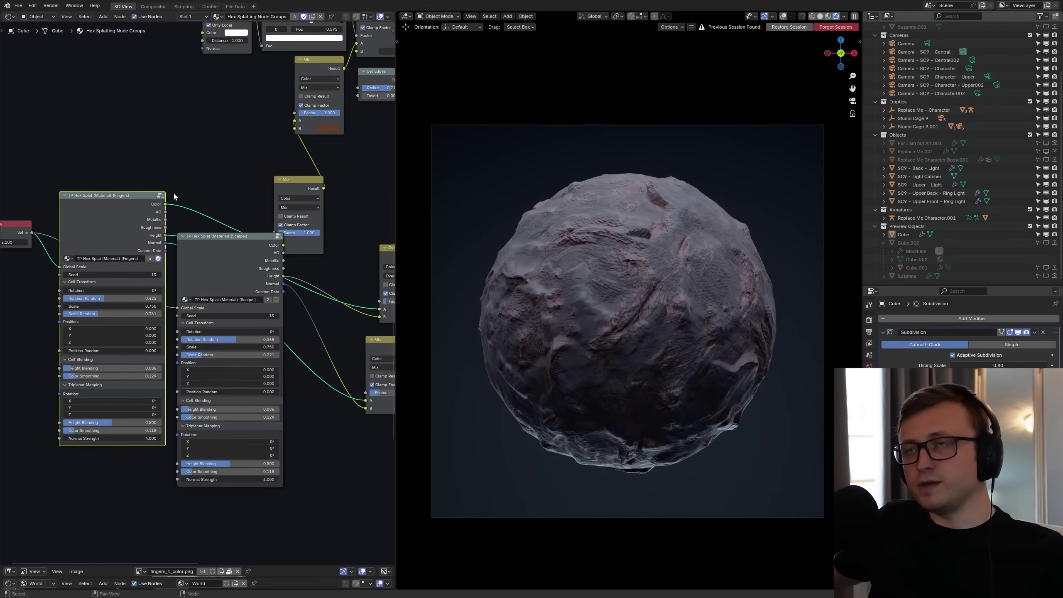
# Set the reddish-brown Mix node's Factor to about 0.300 and inspect the preview sphere from several angles
pyautogui.scroll(-4, 174, 192)
pyautogui.moveTo(210, 117); pyautogui.dragTo(165, 340, button='middle')
pyautogui.moveTo(156, 188); pyautogui.dragTo(187, 392, button='middle')
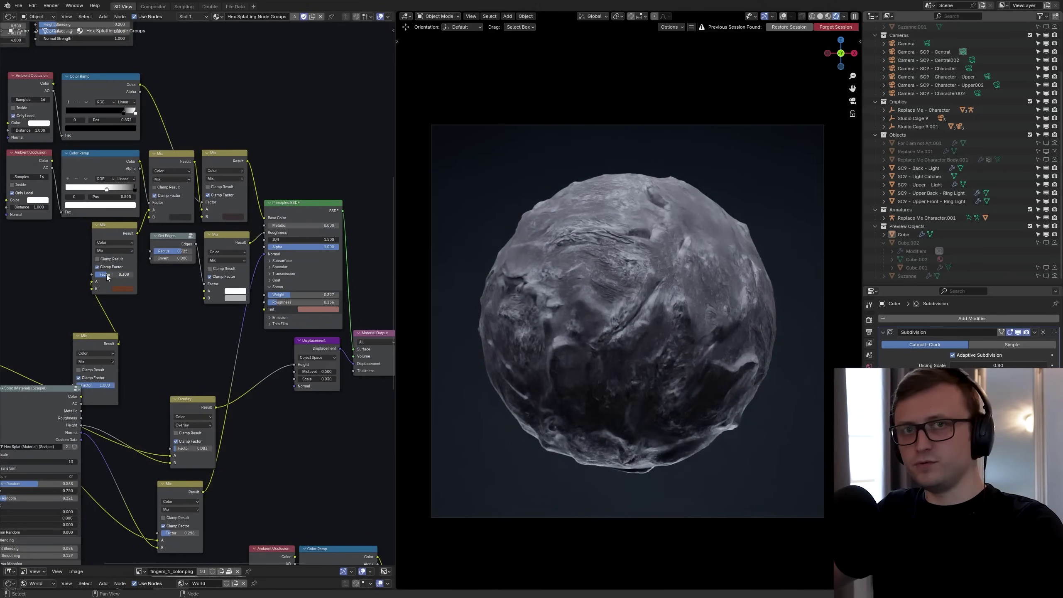
pyautogui.scroll(-3, 588, 357)
pyautogui.moveTo(588, 357); pyautogui.dragTo(624, 377, button='middle')
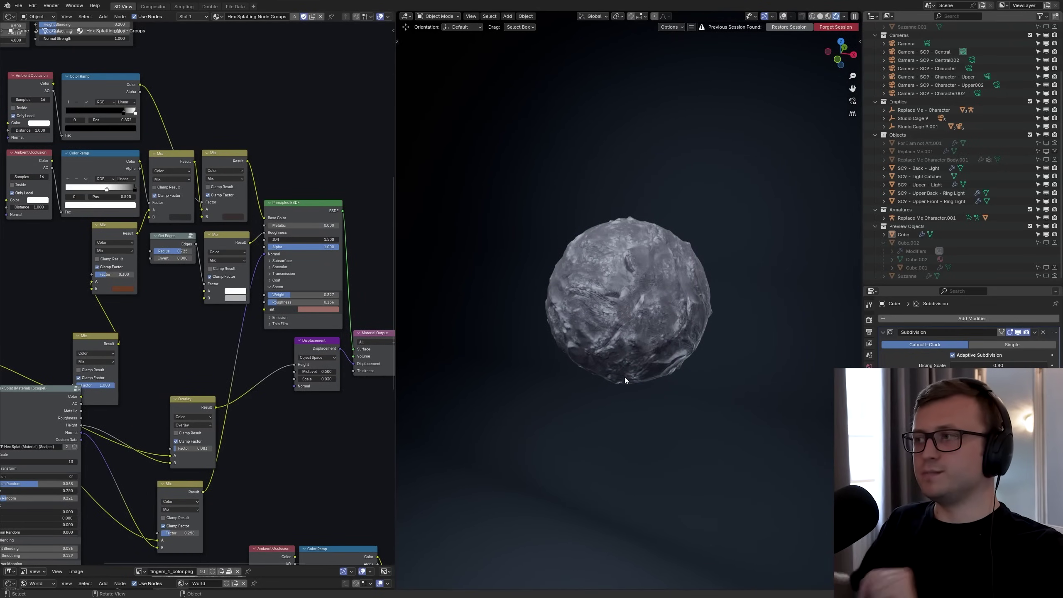
pyautogui.scroll(4, 708, 345)
pyautogui.scroll(-3, 719, 365)
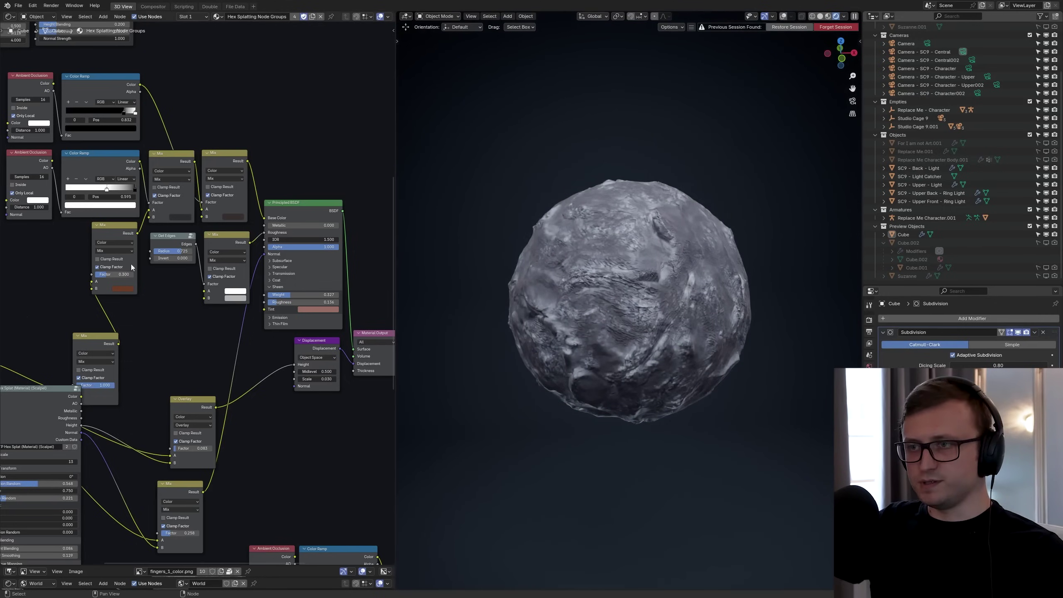
# Switch the preview from the sphere to the framed panel and trackball-rotate it by about -19.5° and -64.7°
pyautogui.click(1045, 235)
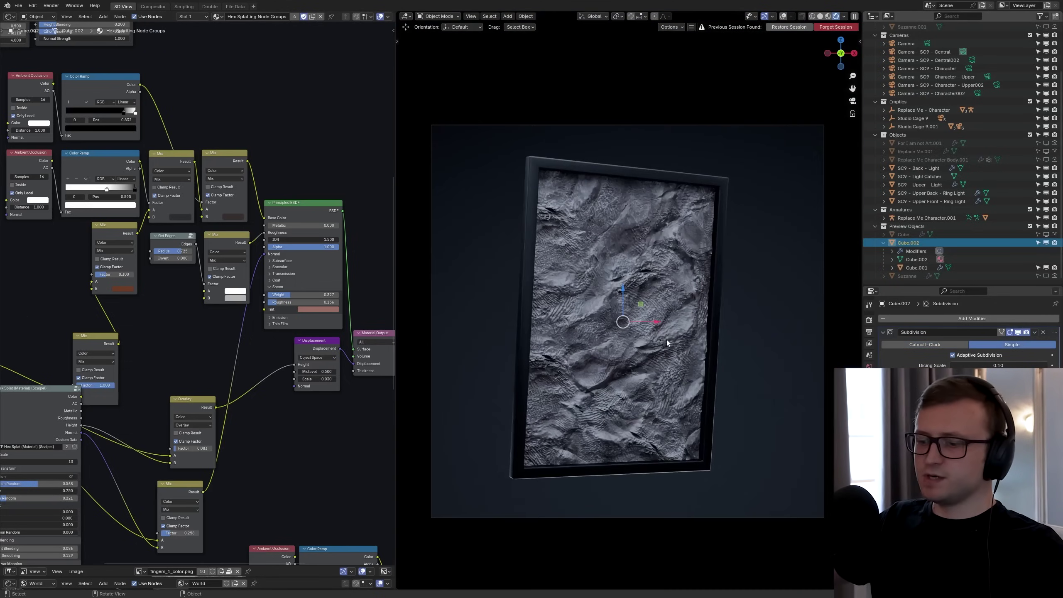
pyautogui.press('r')
pyautogui.press('r')
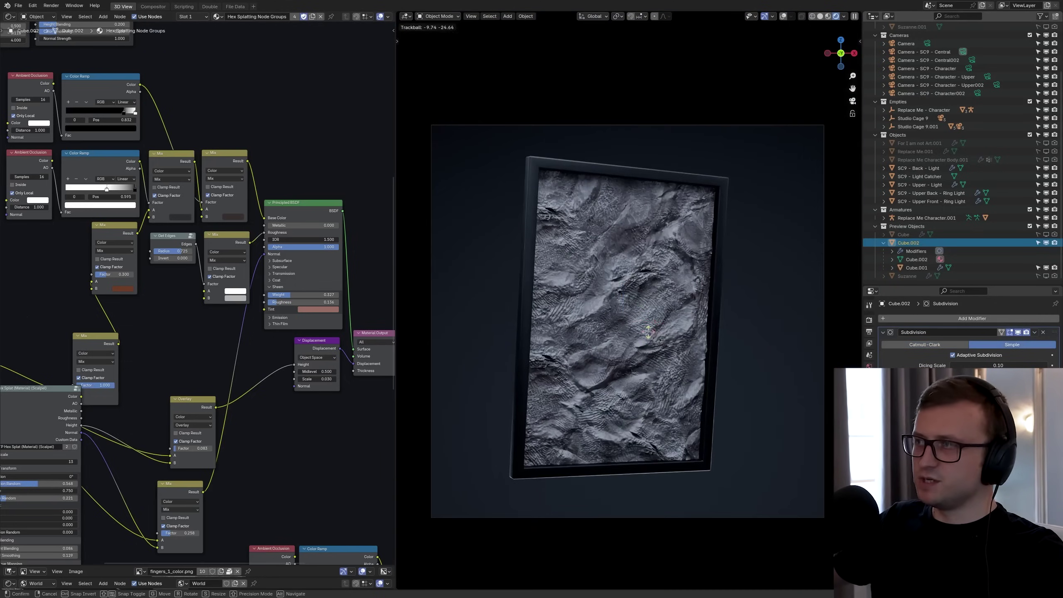
pyautogui.click(606, 319)
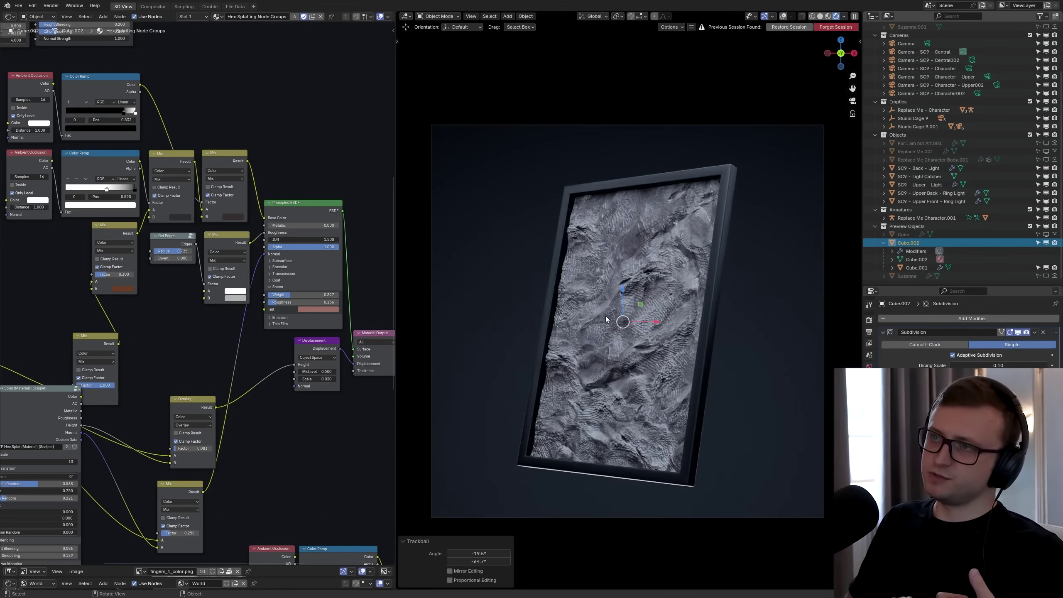